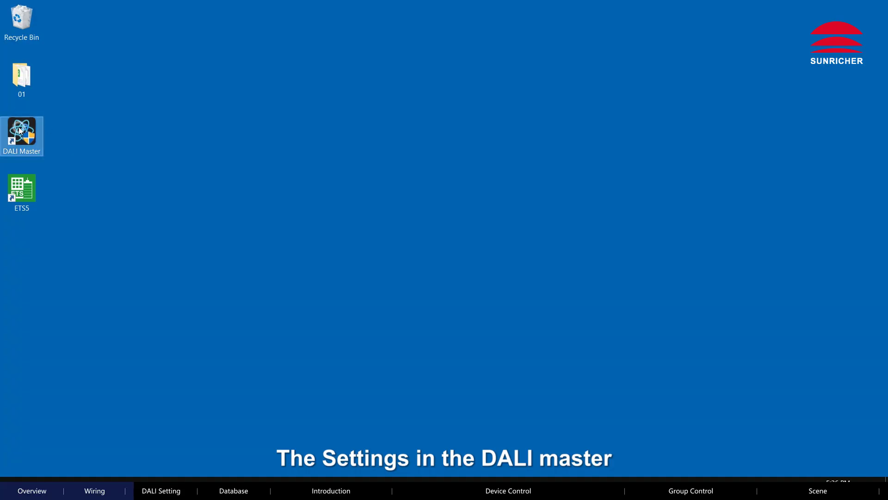
Step: Run a complete new DALI addressing on bus 1, finding the LED converter and RGBW dimmer
double_click(21, 128)
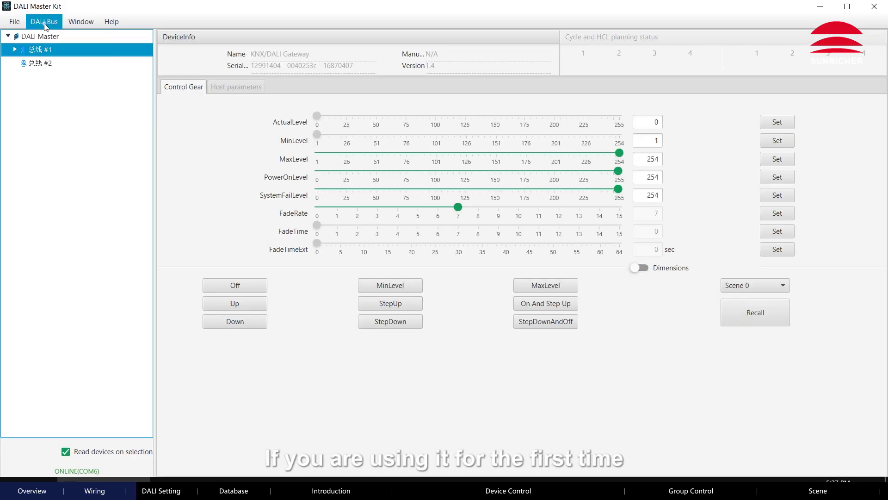
left_click(45, 23)
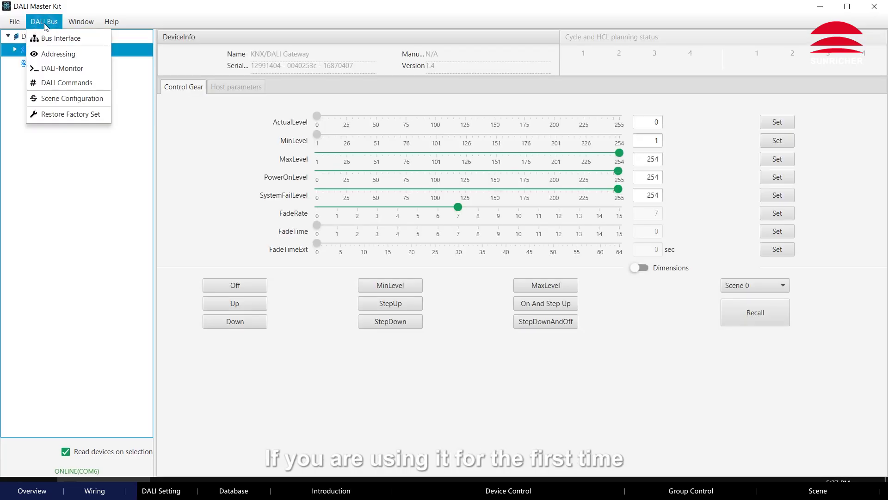
left_click(58, 53)
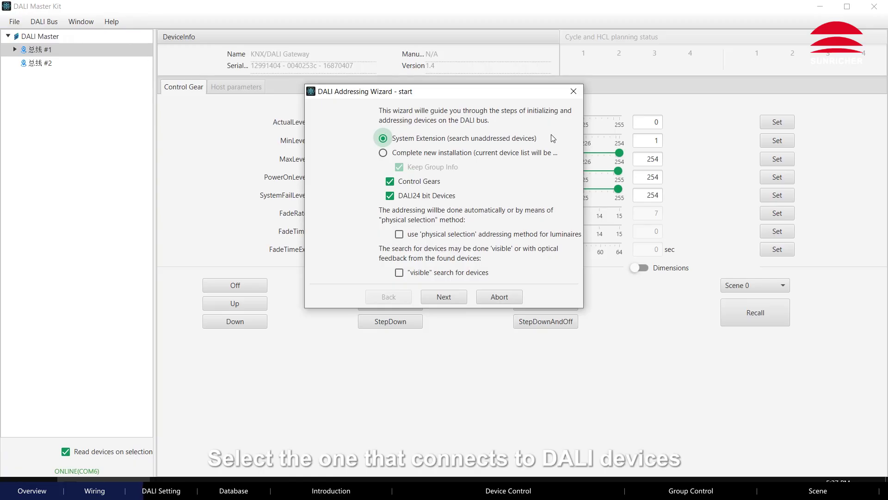
left_click(393, 152)
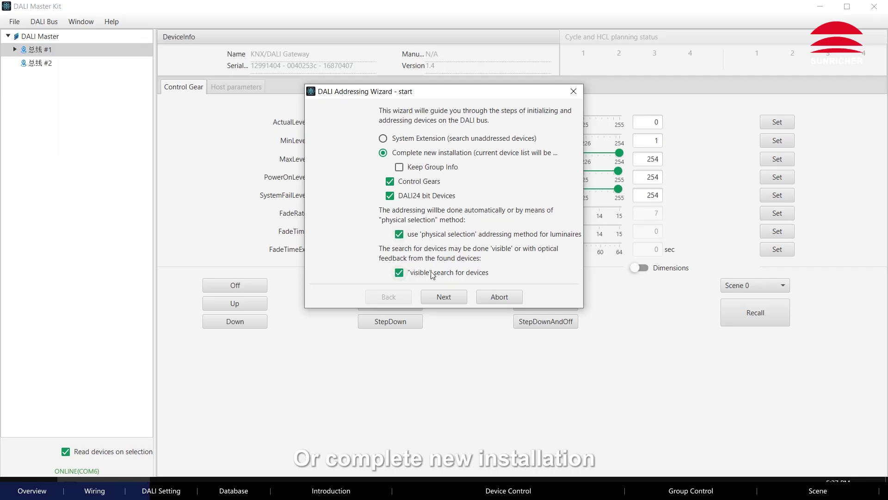
left_click(445, 299)
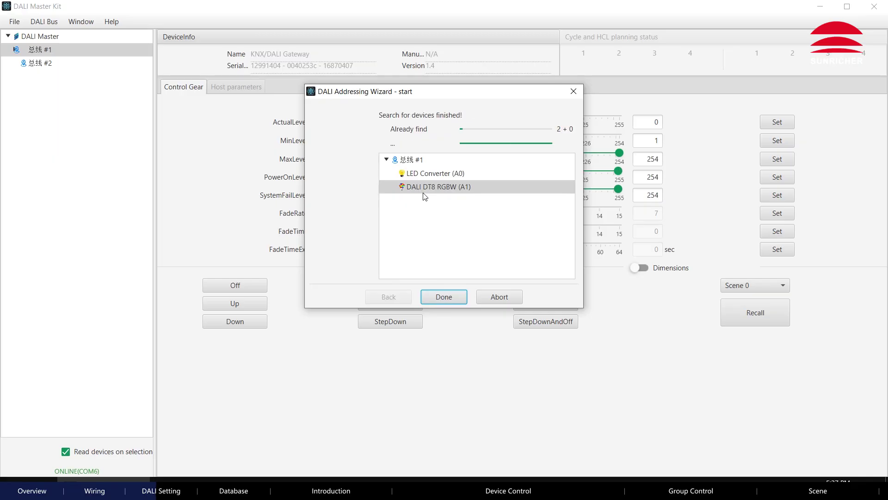
left_click(444, 297)
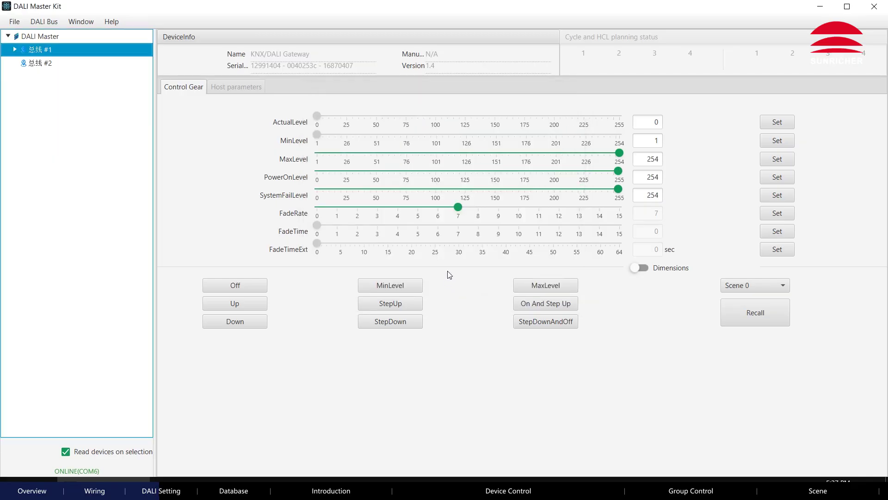
Step: Add the LED Converter to DALI groups 0 and 1
left_click(15, 50)
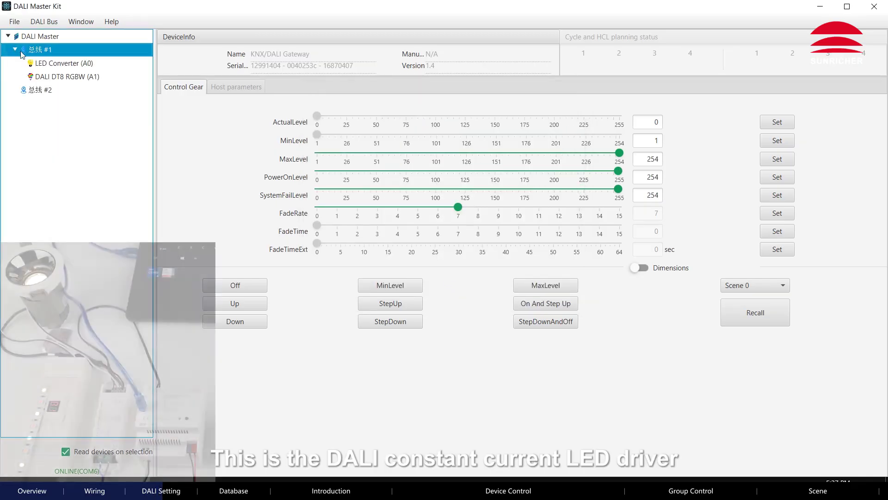
left_click(66, 65)
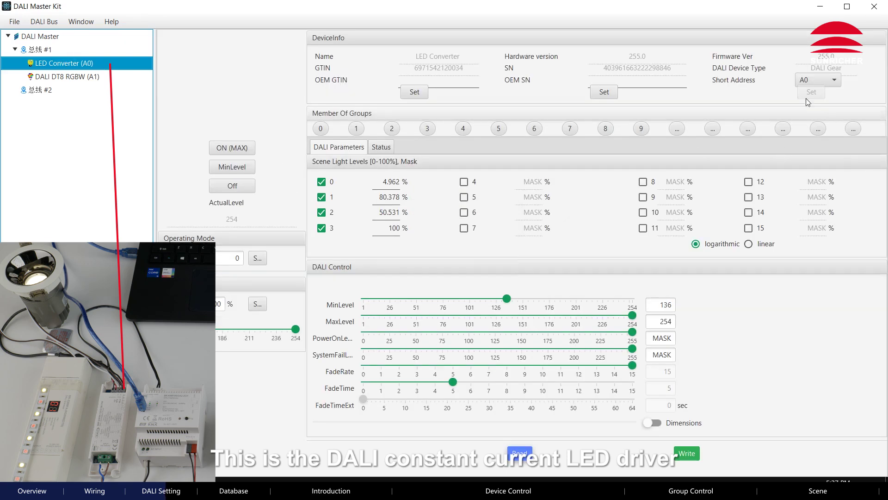
left_click(817, 79)
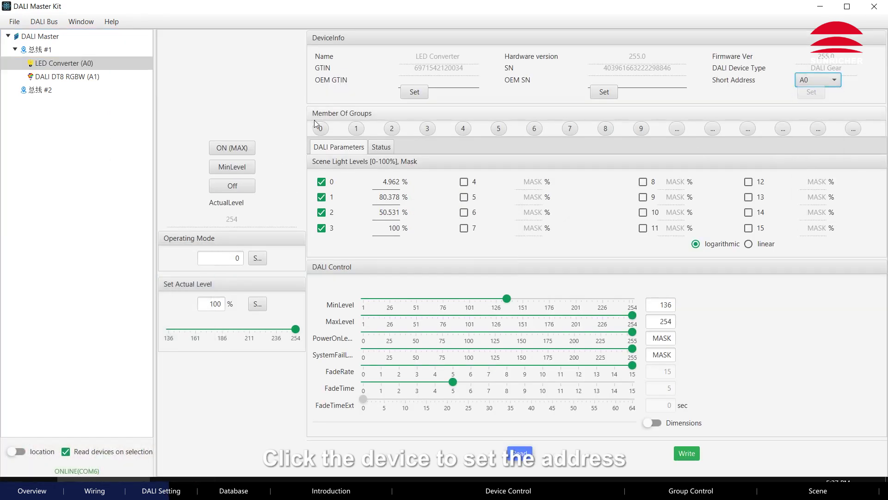
left_click(320, 128)
left_click(356, 129)
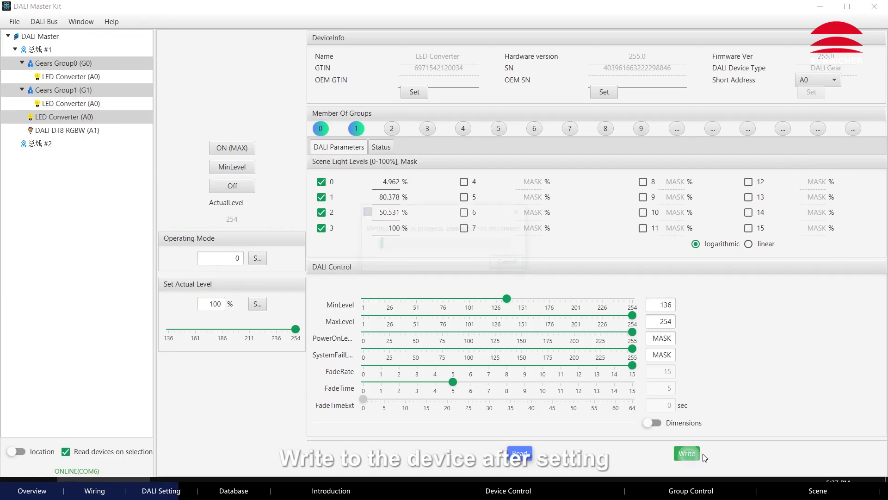
Step: Add the DT8 RGBW dimmer to group 0 with scene 0, and write the settings
left_click(67, 130)
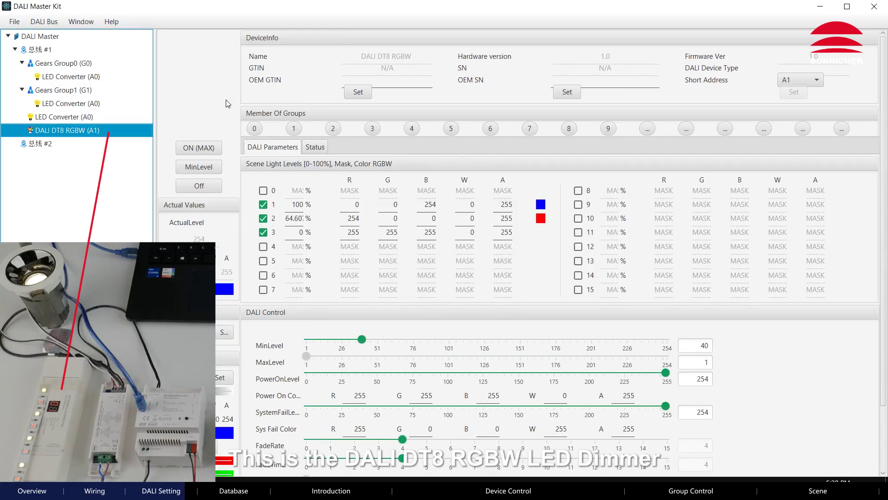
left_click(816, 80)
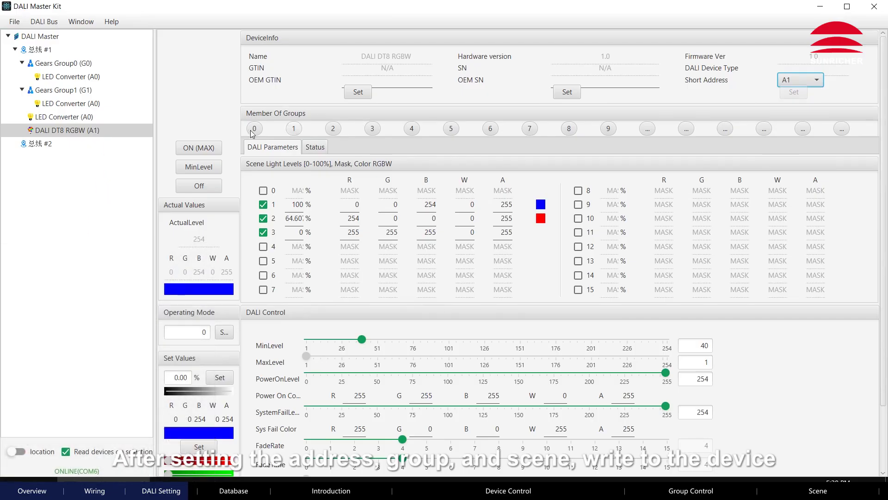
left_click(254, 129)
left_click(264, 191)
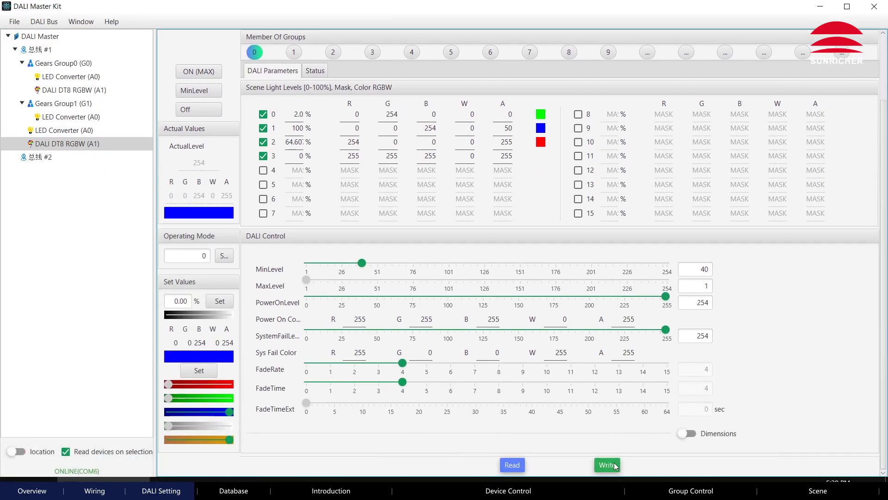
left_click(607, 464)
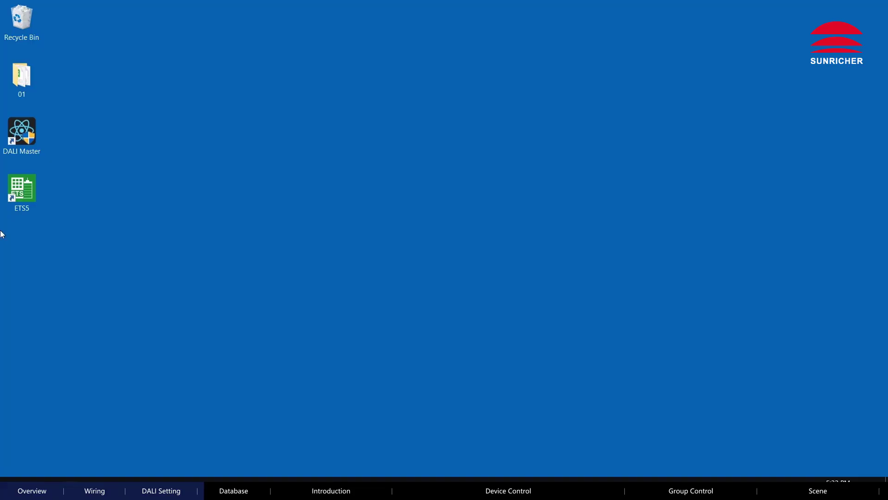
Step: Launch ETS5, verify the ABB IP interface 1.1.8 connection tests OK, and show the catalogs
double_click(23, 194)
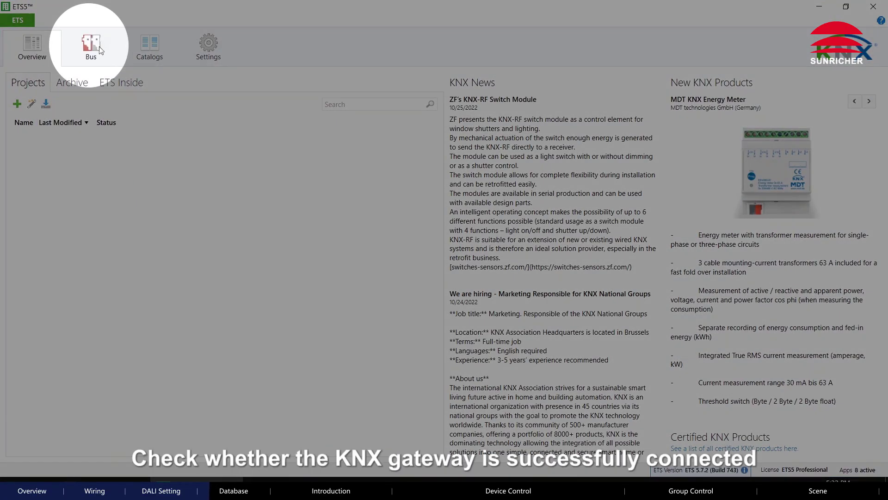
left_click(90, 48)
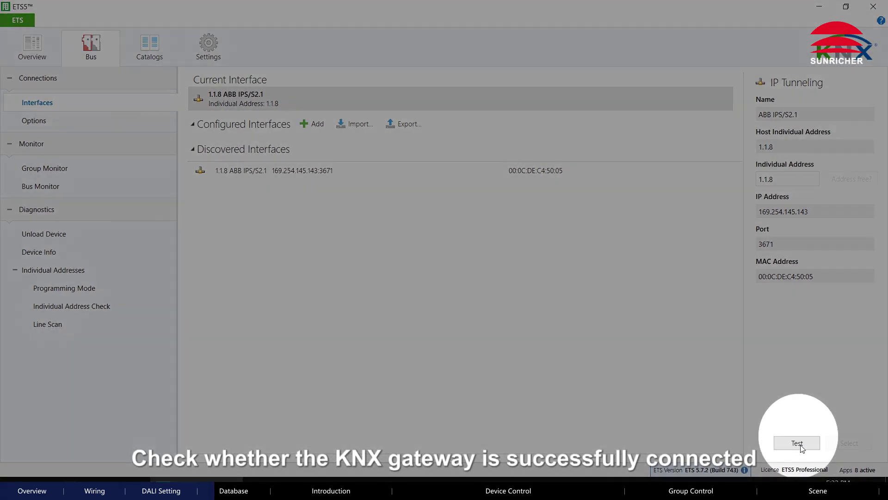
left_click(796, 443)
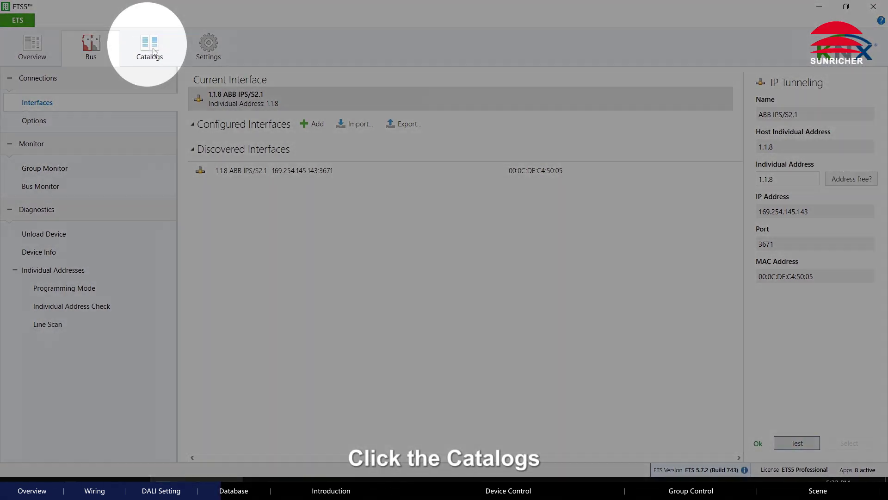
left_click(149, 48)
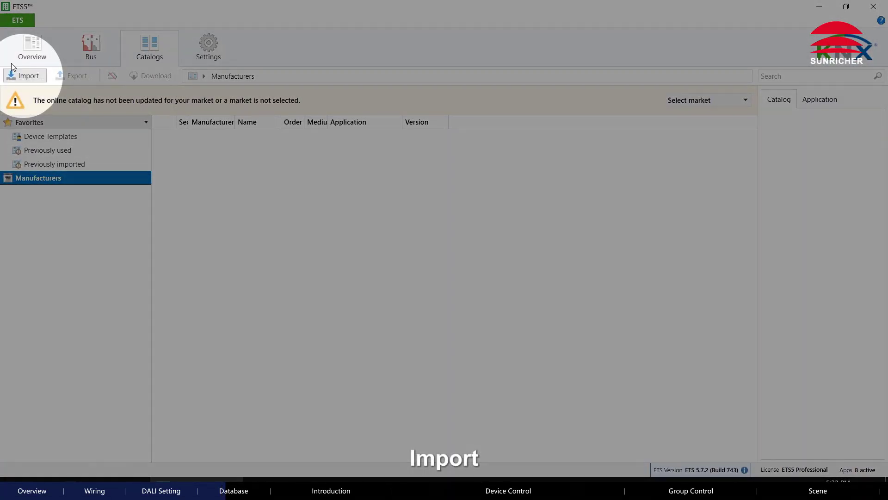
Step: Import the Sunricher KN9100 DALI gateway and KN9551 push-button product files
left_click(25, 77)
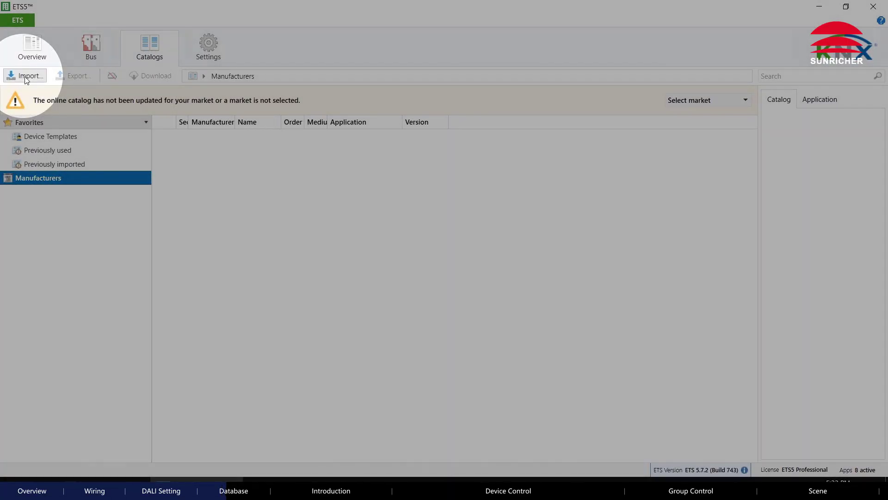
left_click(201, 110)
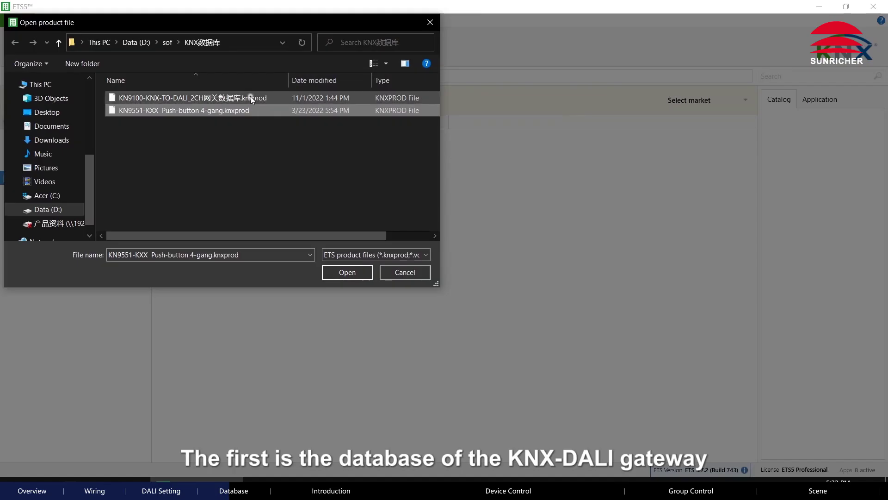
left_click(247, 108, "ctrl")
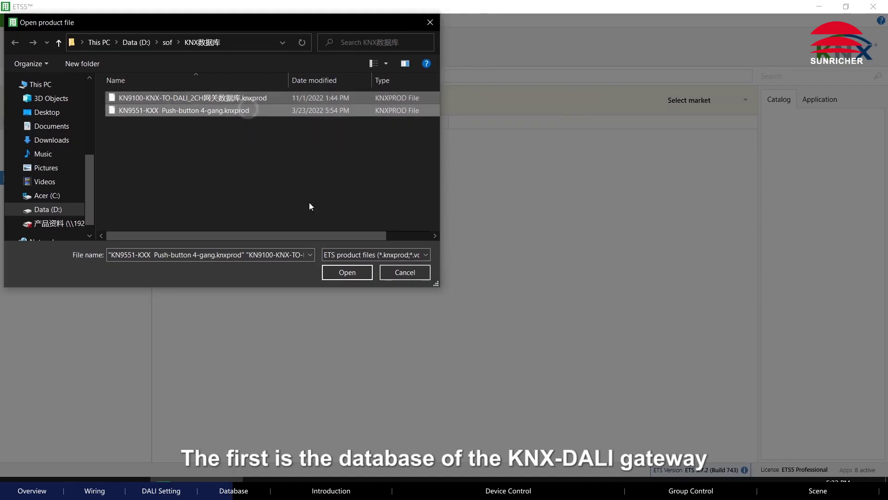
left_click(346, 272)
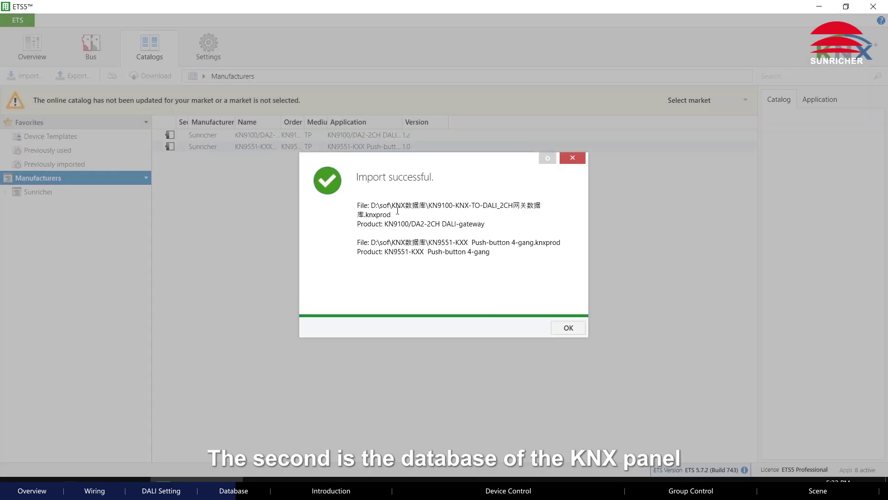
left_click(569, 328)
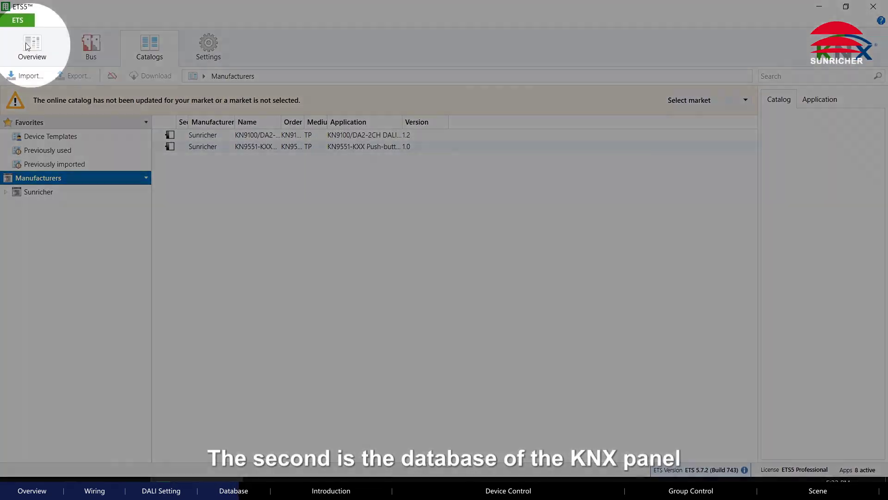
left_click(32, 47)
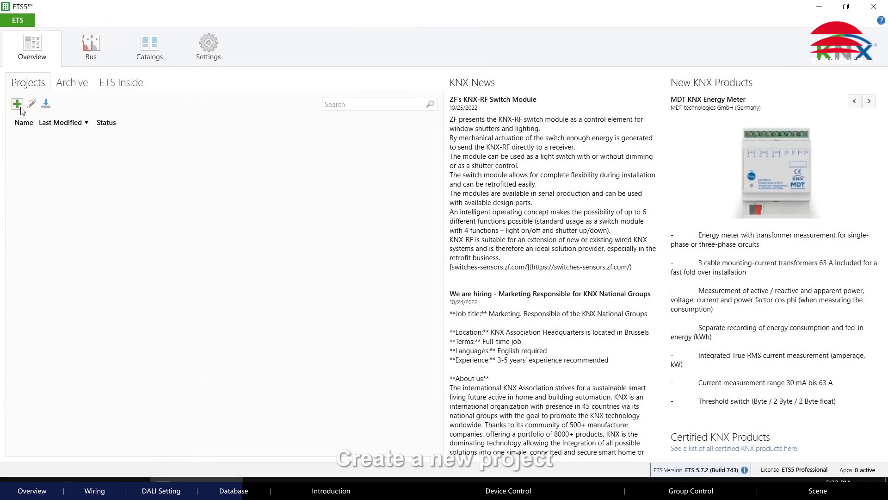
Step: Create the new ETS5 project KNXHouse
left_click(19, 105)
type("KNXHouse")
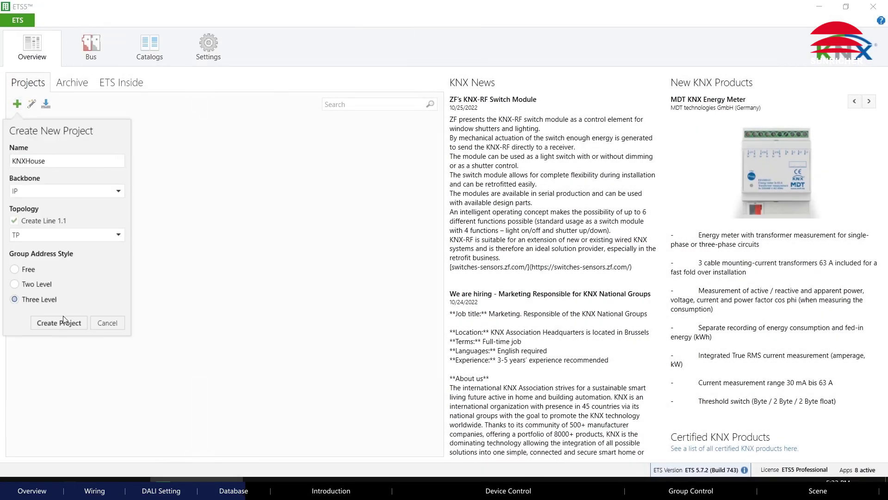
left_click(59, 323)
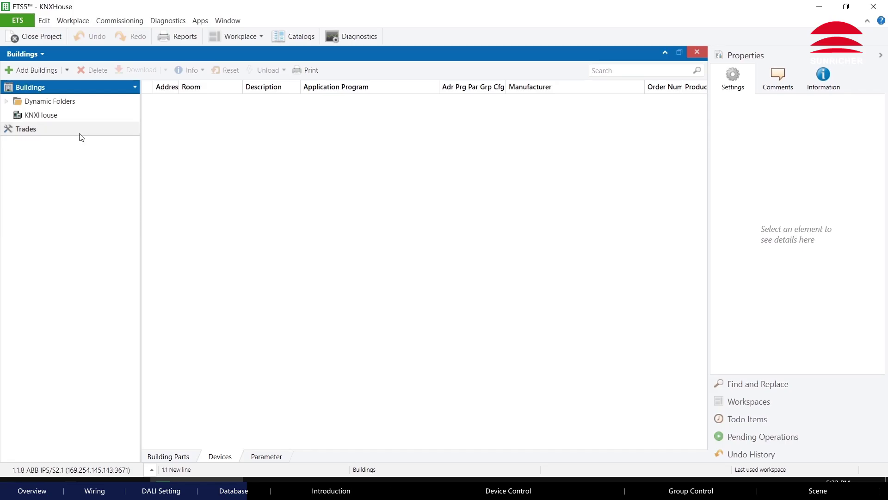
left_click(42, 115)
Step: Add Room1 to the KNXHouse building and select it
right_click(58, 120)
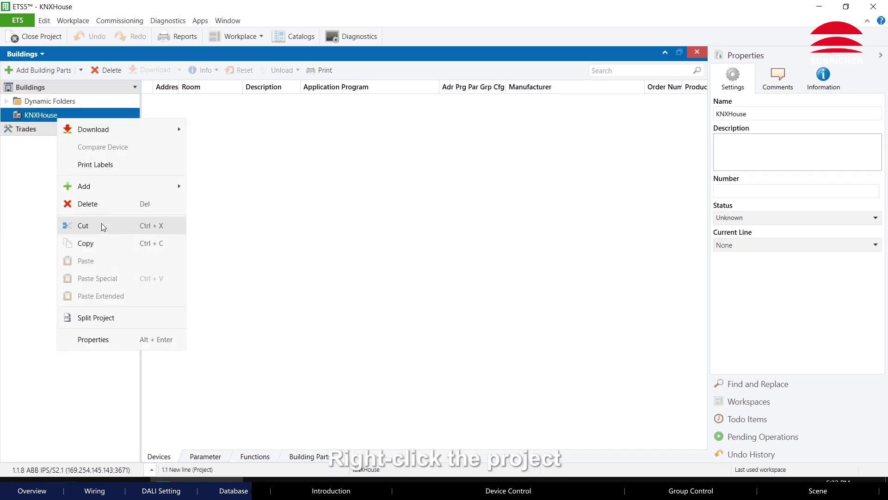
left_click(83, 186)
left_click(222, 238)
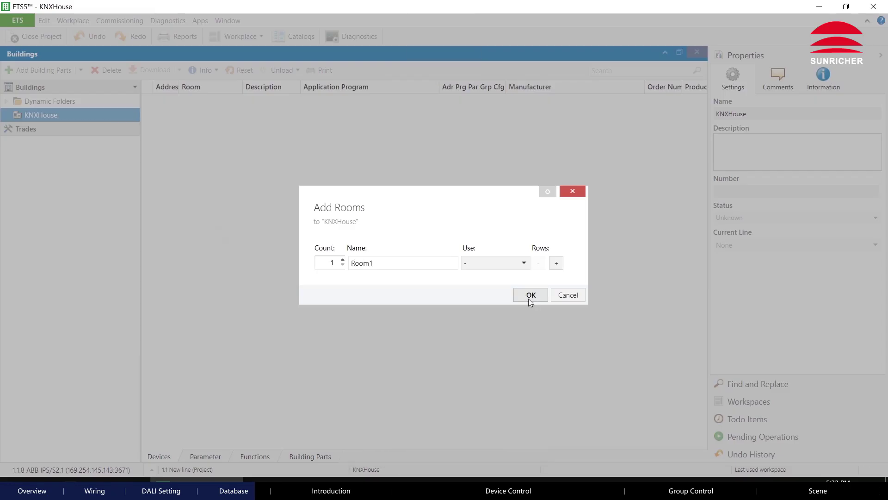
left_click(530, 295)
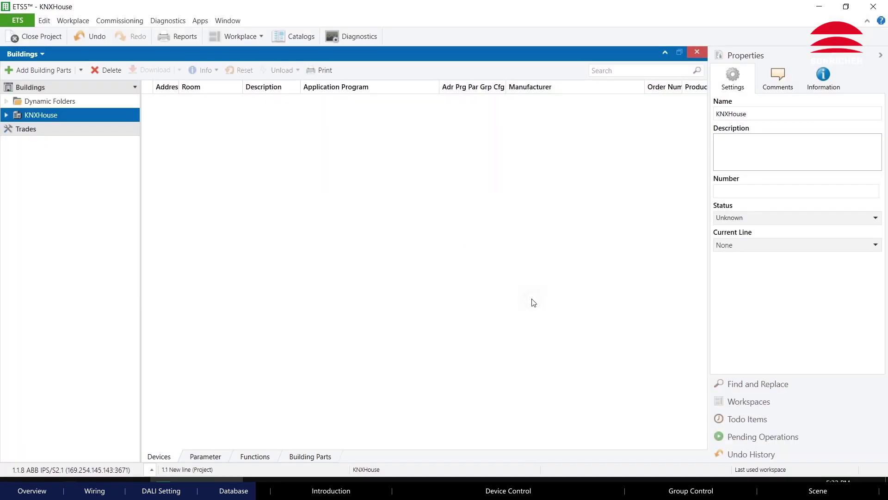
left_click(8, 115)
left_click(51, 130)
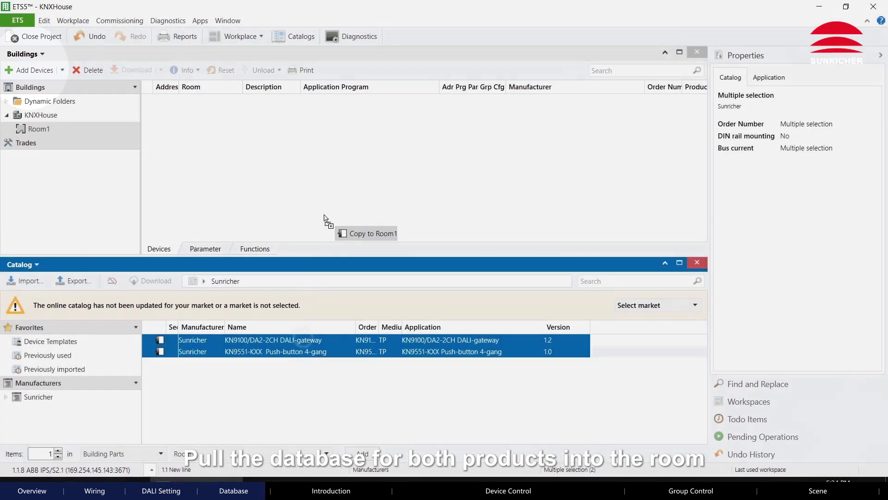
left_click_drag(326, 220, 328, 209)
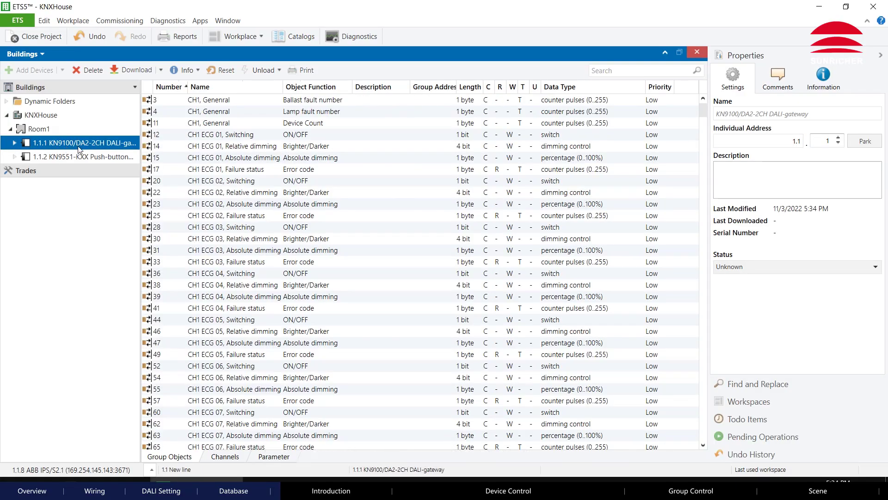
left_click(92, 157)
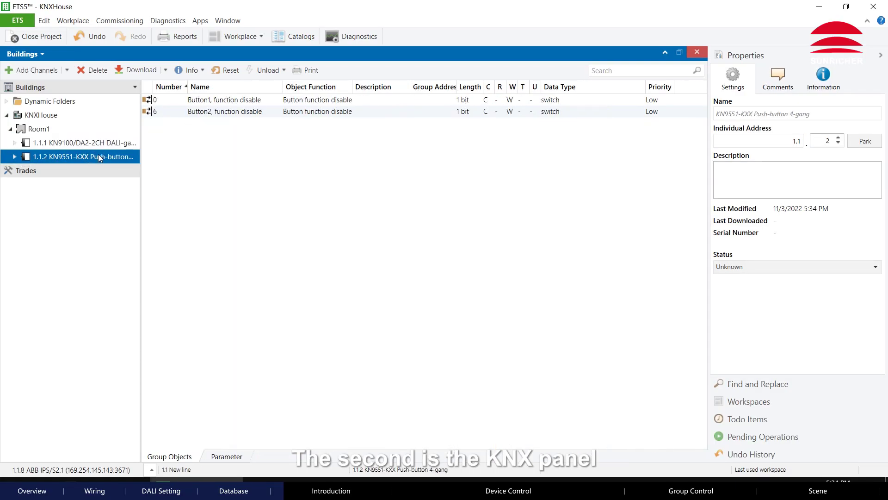
left_click(83, 142)
Step: Expand the KN9100 gateway into its CH1 and CH2 channel folders
left_click(13, 143)
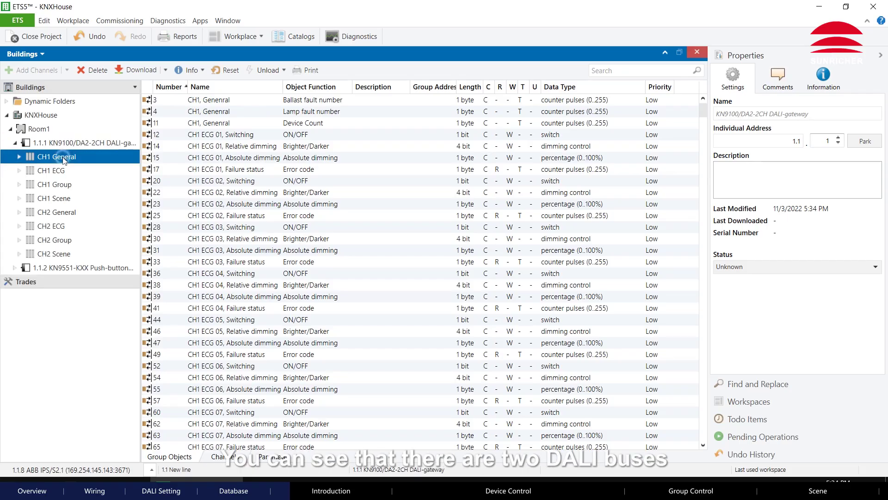
left_click(64, 199, "shift")
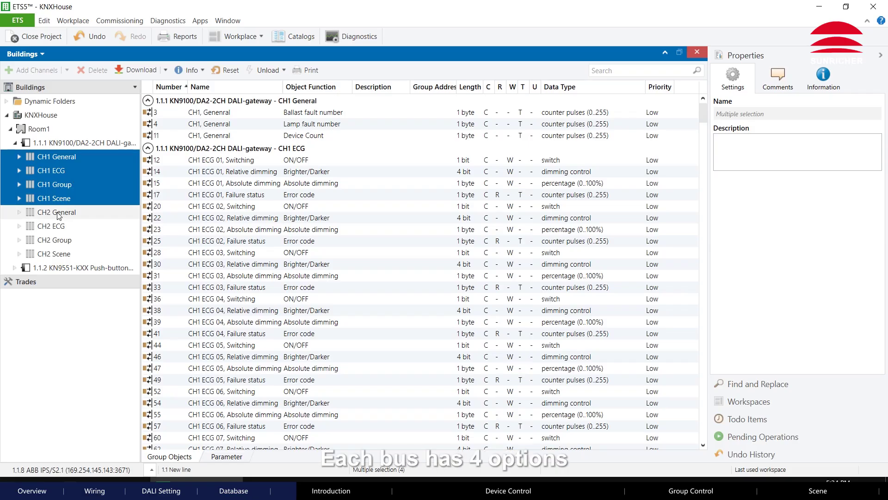
left_click(57, 212)
left_click(56, 254, "shift")
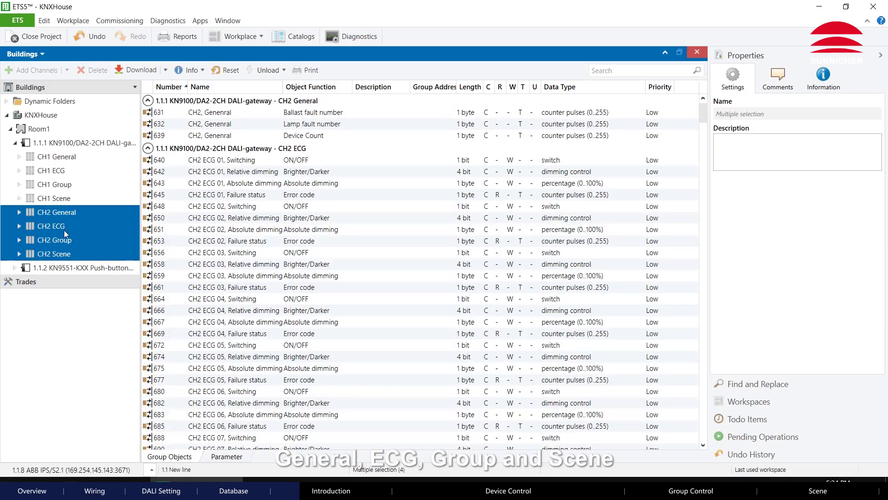
left_click(59, 158)
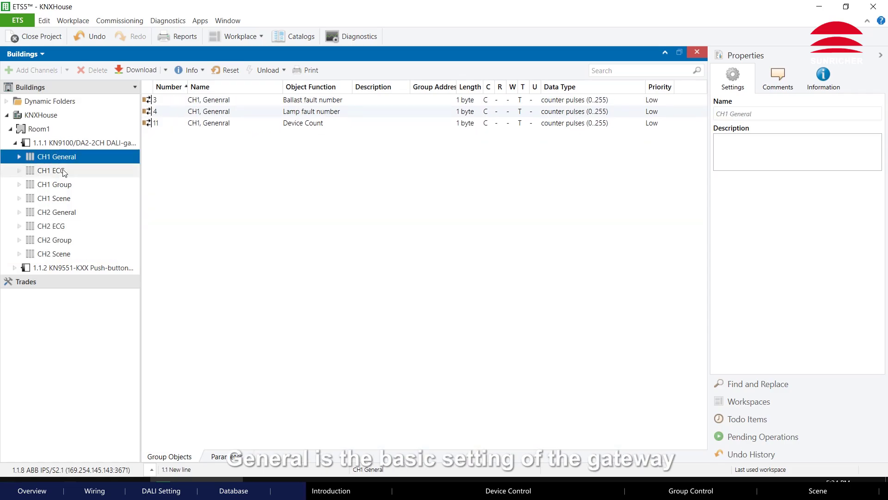
Step: Open CH1 ECG and check ECG 01's device type, keeping DT6
left_click(52, 171)
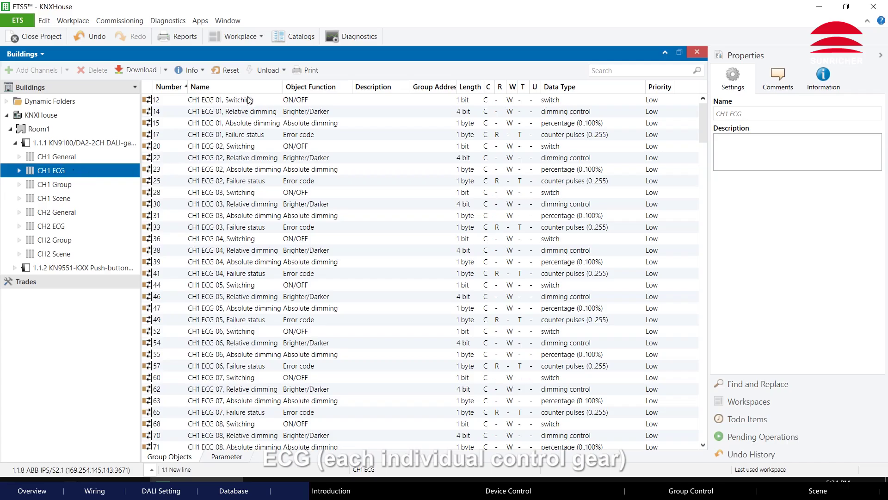
left_click(246, 102)
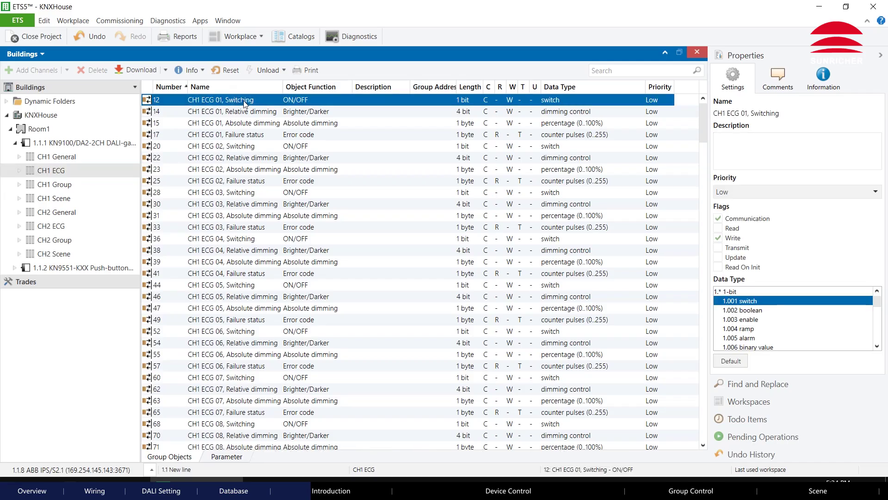
left_click(242, 135, "shift")
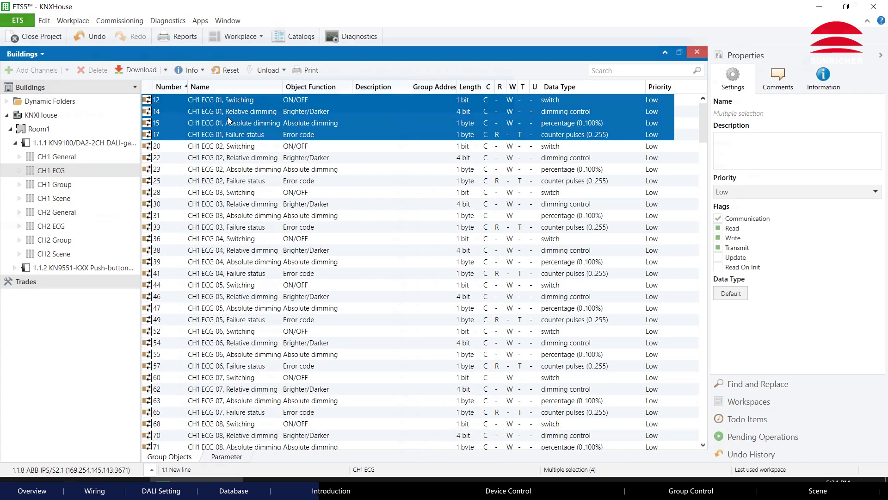
left_click(377, 136)
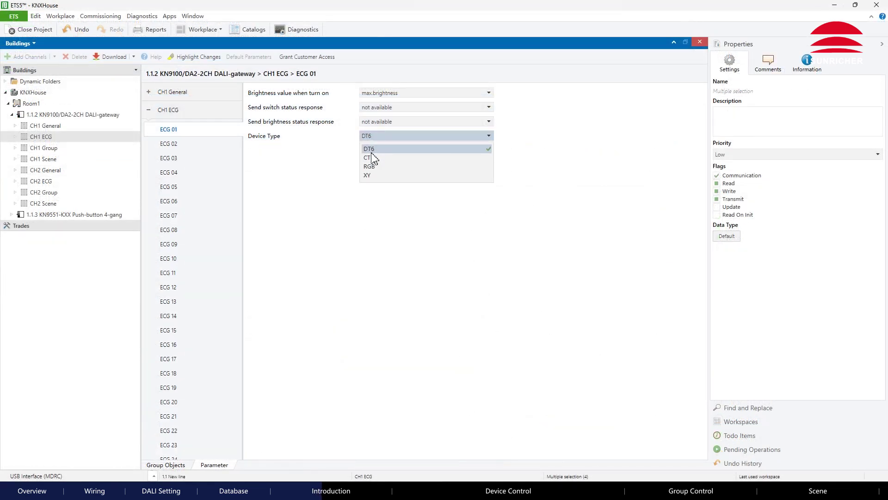
left_click(372, 152)
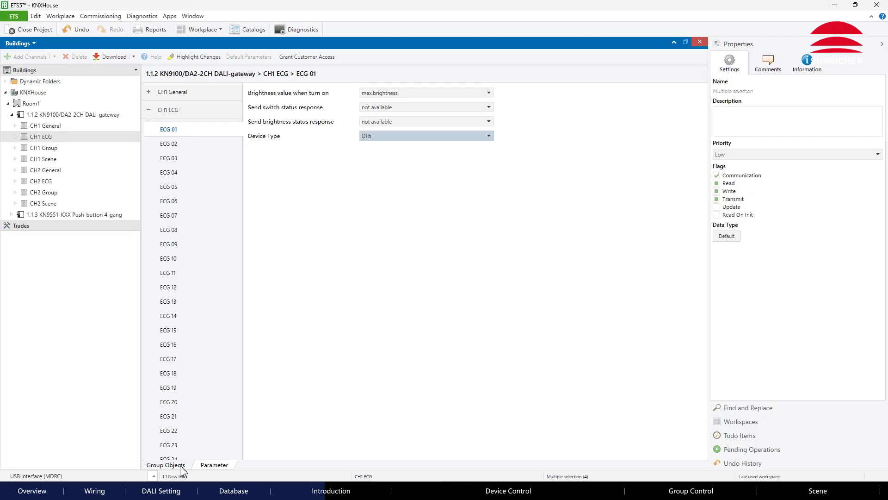
left_click(166, 464)
Step: Select the object sets for ECG 01, ECG 02 and ECG 64
left_click(272, 82)
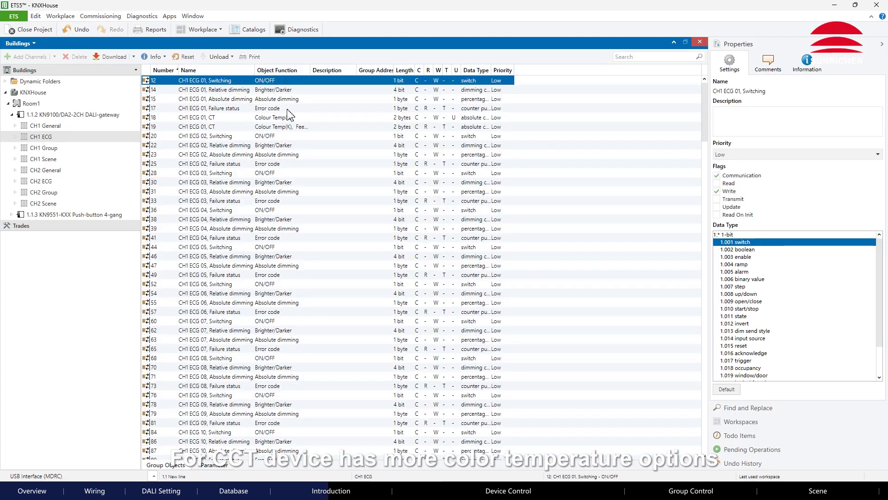
left_click(279, 131, "shift")
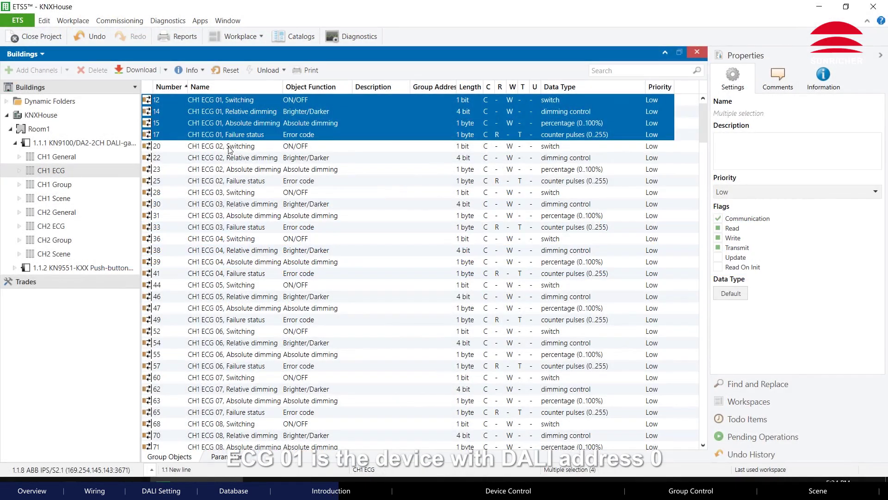
left_click(230, 147)
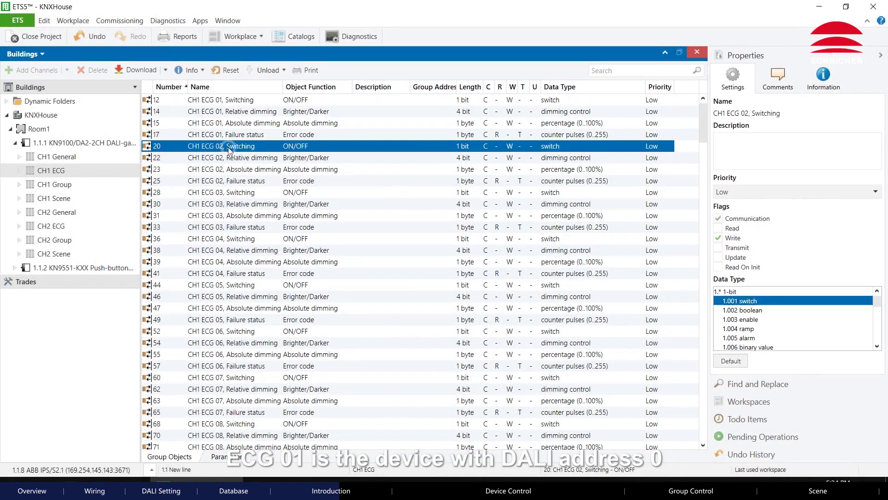
left_click(231, 181, "shift")
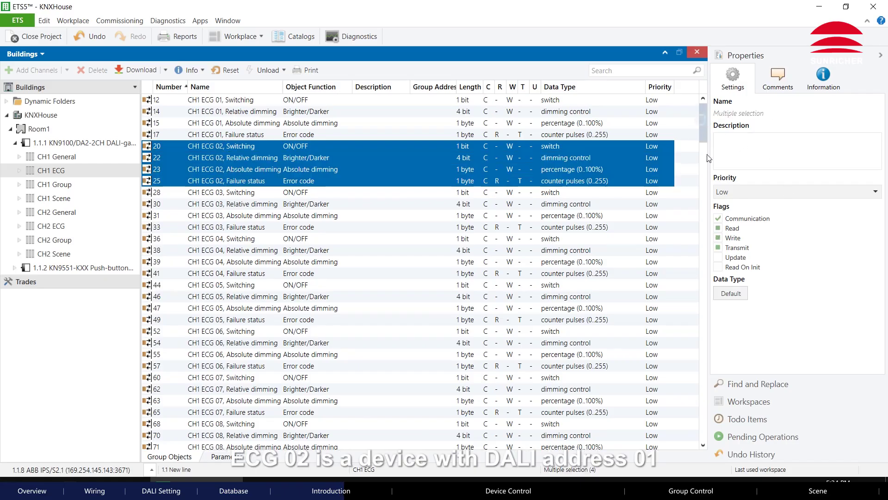
left_click_drag(703, 111, 703, 406)
scroll(687, 421, "down", 2)
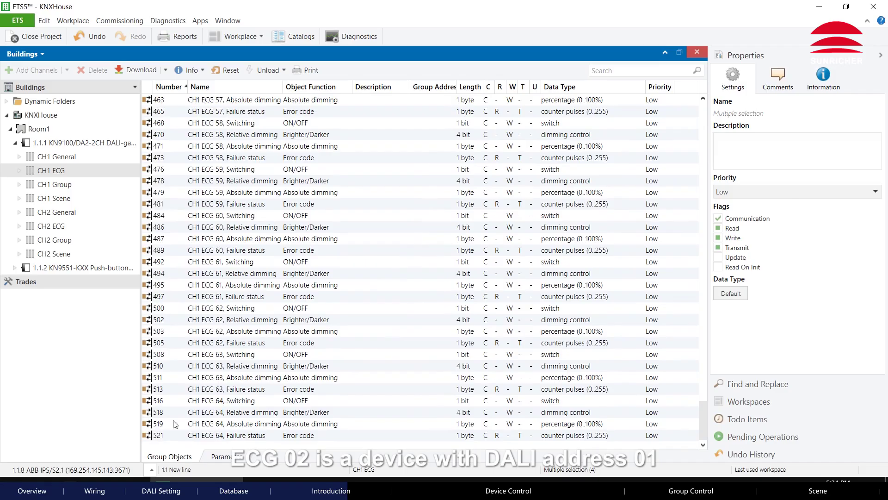
left_click(228, 400)
left_click(226, 435, "shift")
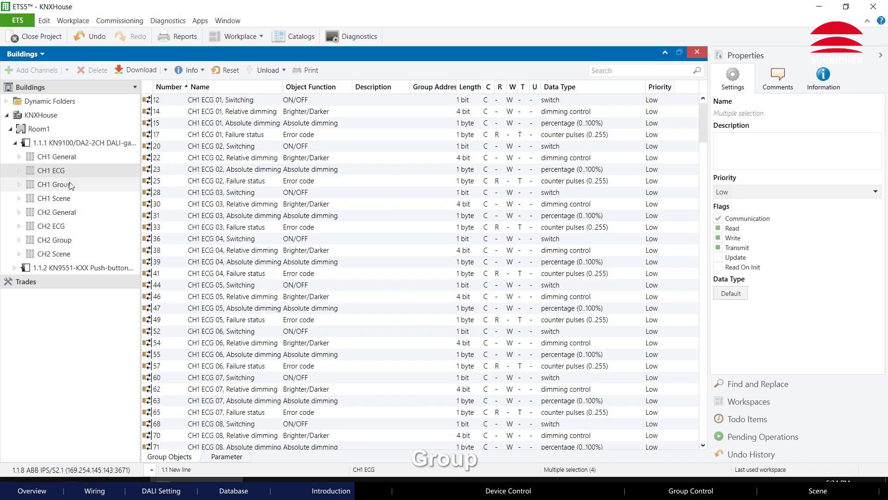
Step: Open CH1 Group and select the six objects each for Groups 01, 02 and 16
left_click(55, 184)
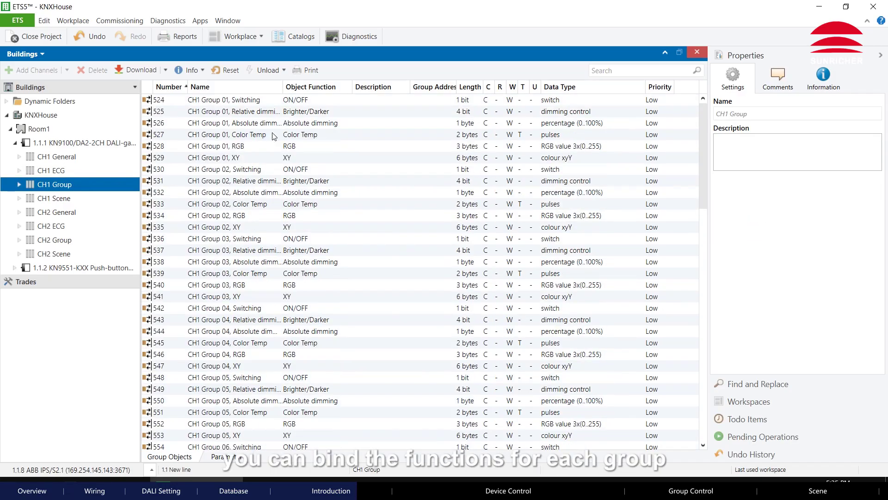
left_click(247, 101)
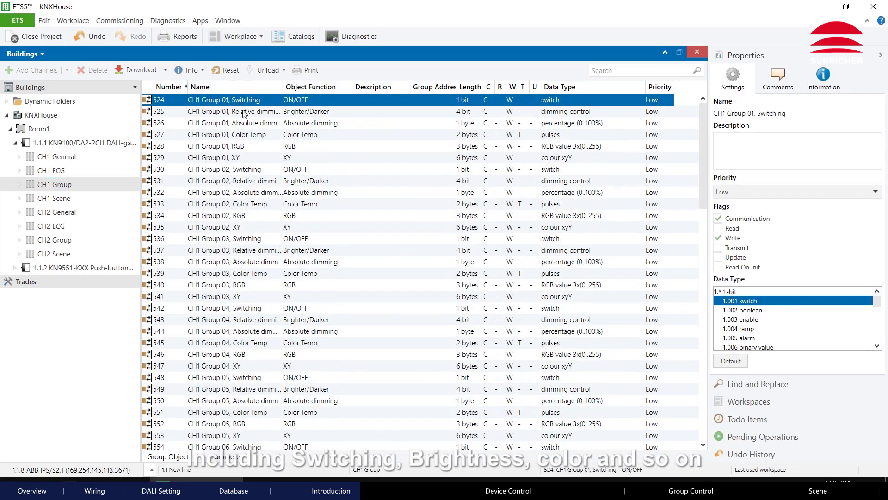
left_click(238, 158, "shift")
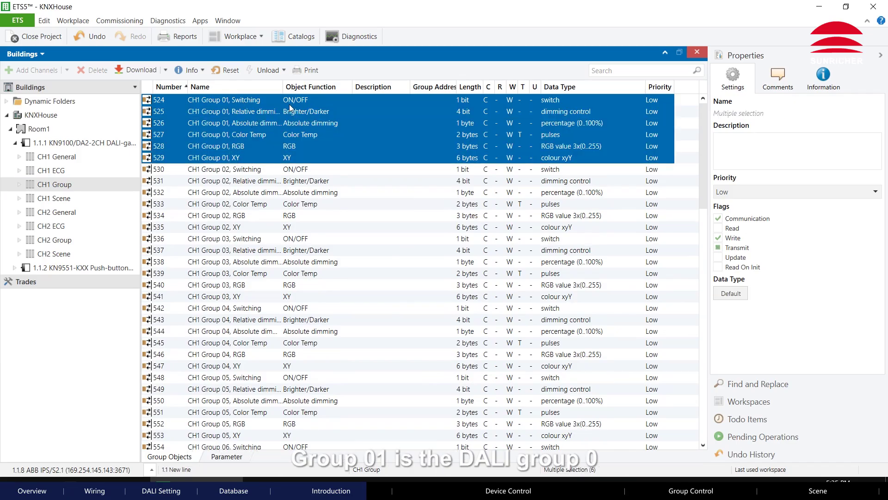
left_click(258, 169)
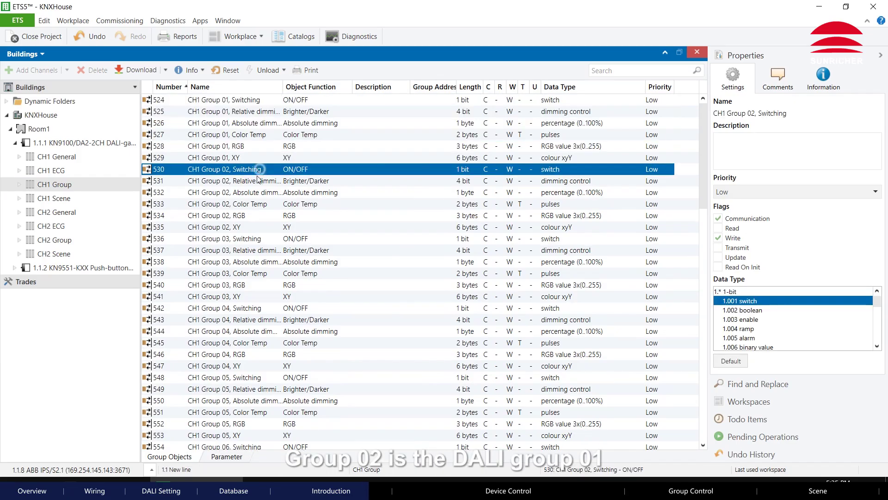
left_click(239, 227, "shift")
left_click_drag(703, 143, 703, 417)
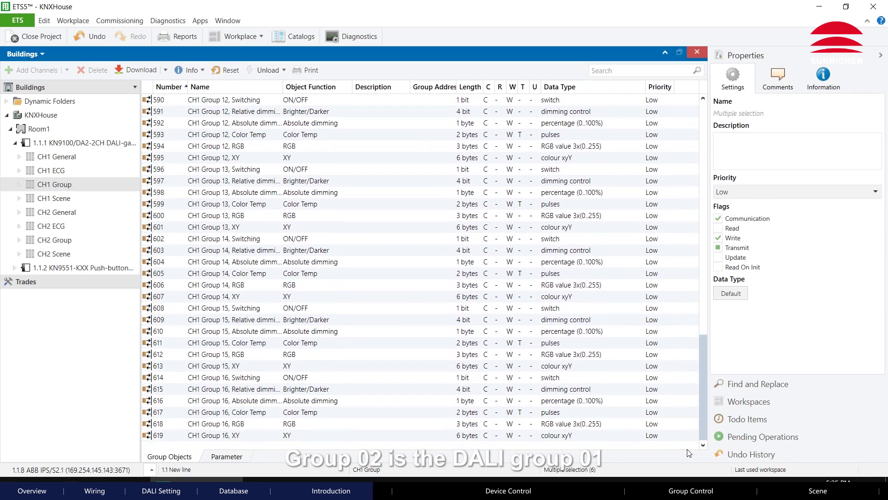
left_click(274, 435)
left_click(256, 378, "shift")
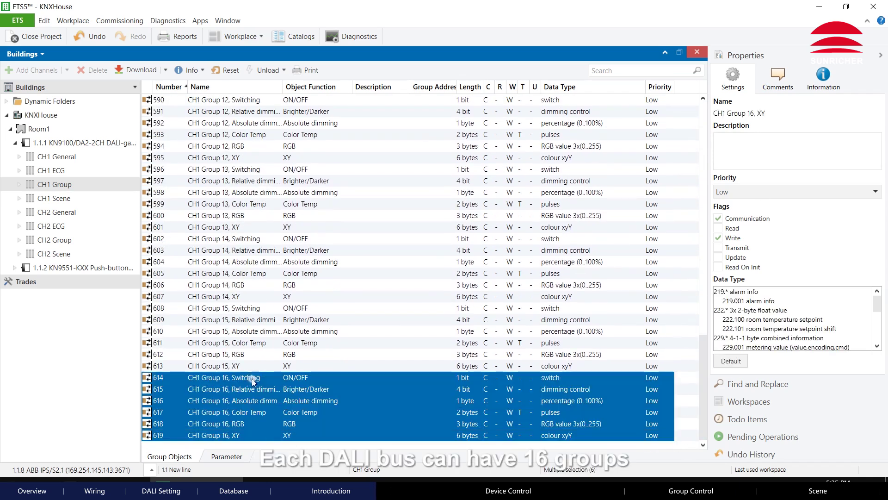
Step: Open CH1 Scene and select its 8bit scene object and eight 1bit recall objects
left_click(55, 197)
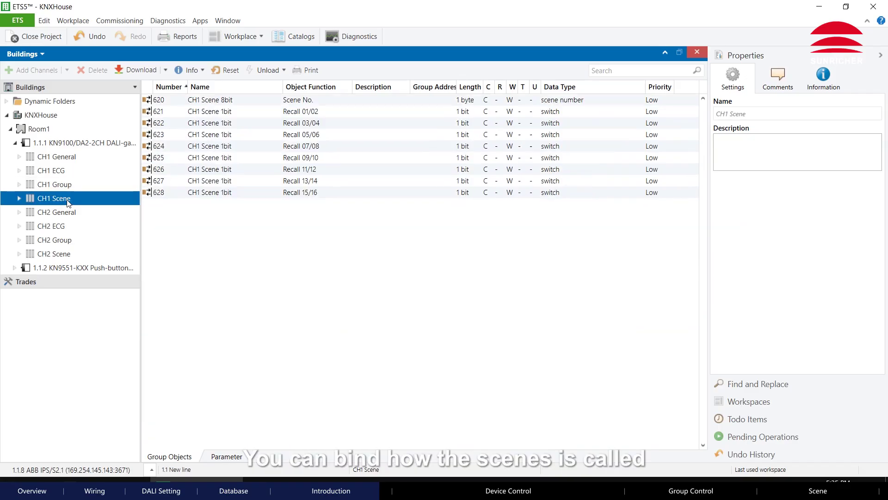
left_click(304, 103)
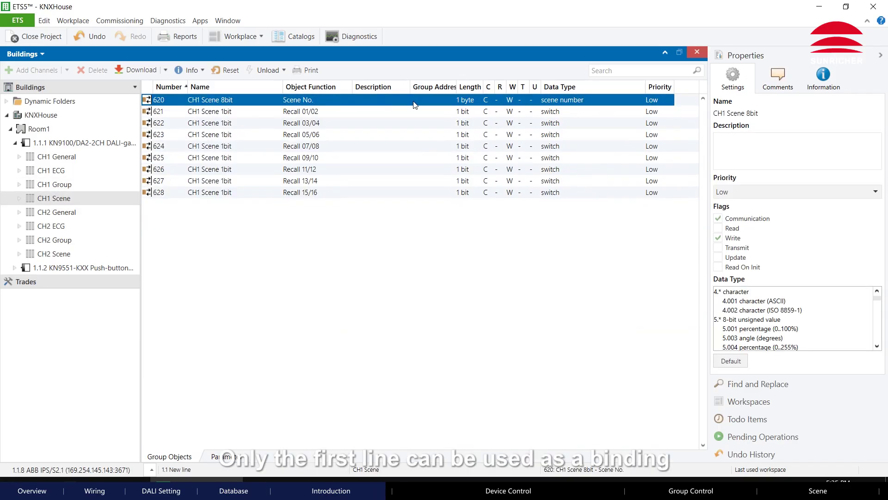
left_click(313, 113)
left_click(309, 195, "shift")
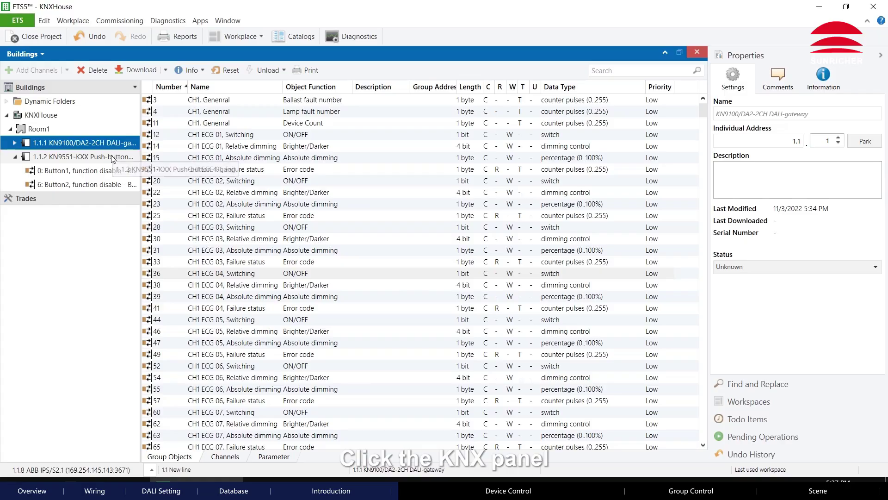
Step: Set Button1 to switching, alternating on/off on the rising edge
left_click(83, 156)
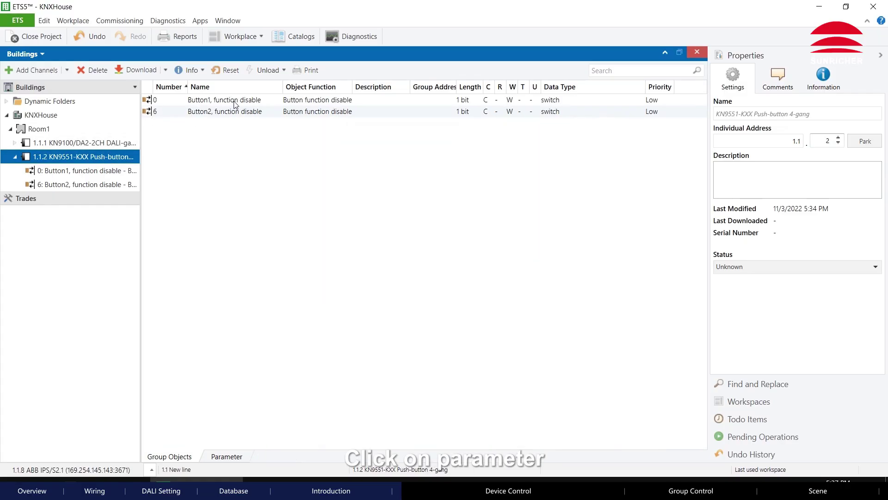
left_click(229, 100)
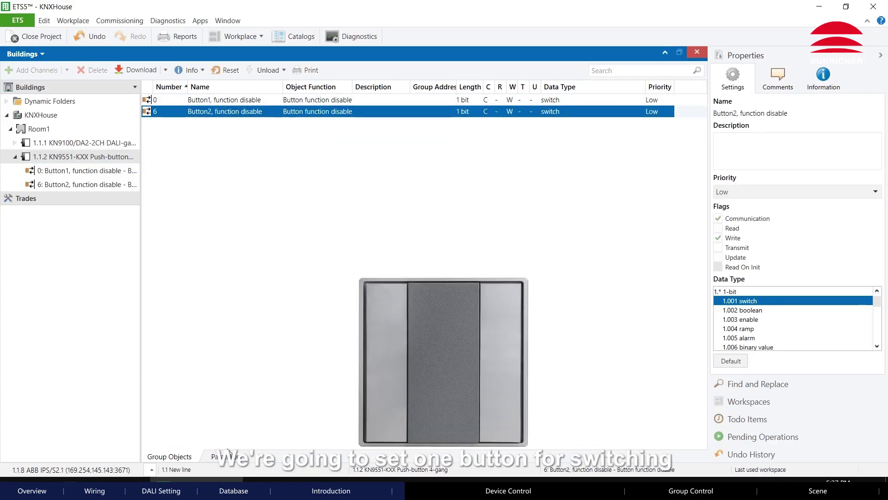
left_click(227, 456)
left_click(174, 136)
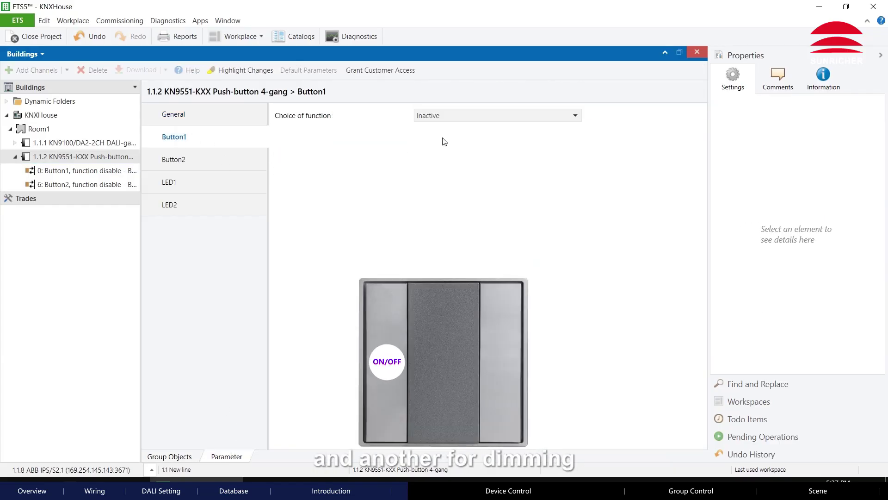
left_click(458, 118)
left_click(458, 129)
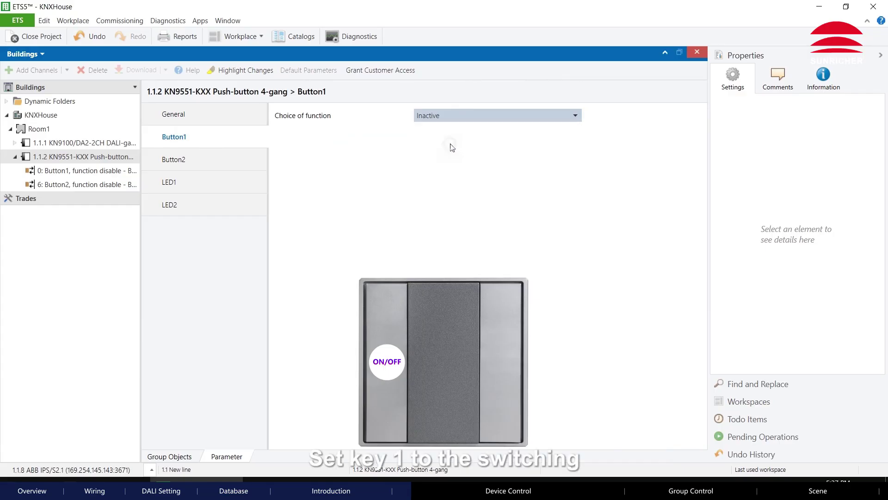
left_click(456, 134)
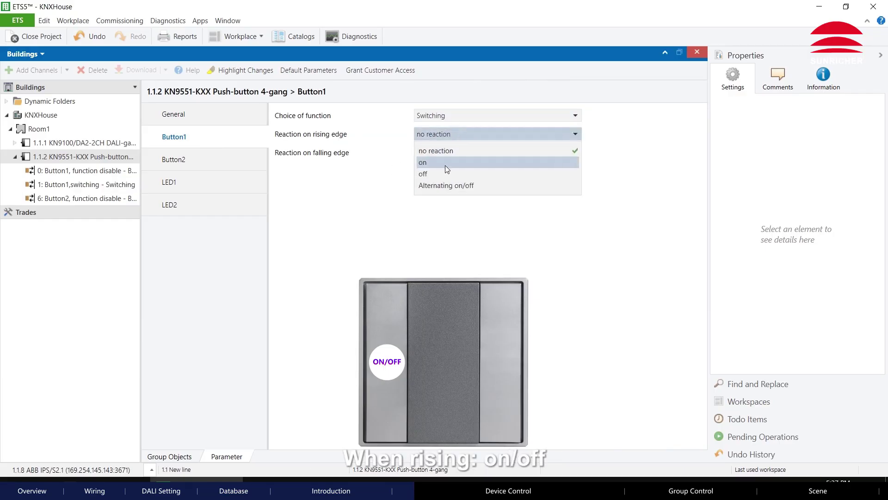
left_click(448, 186)
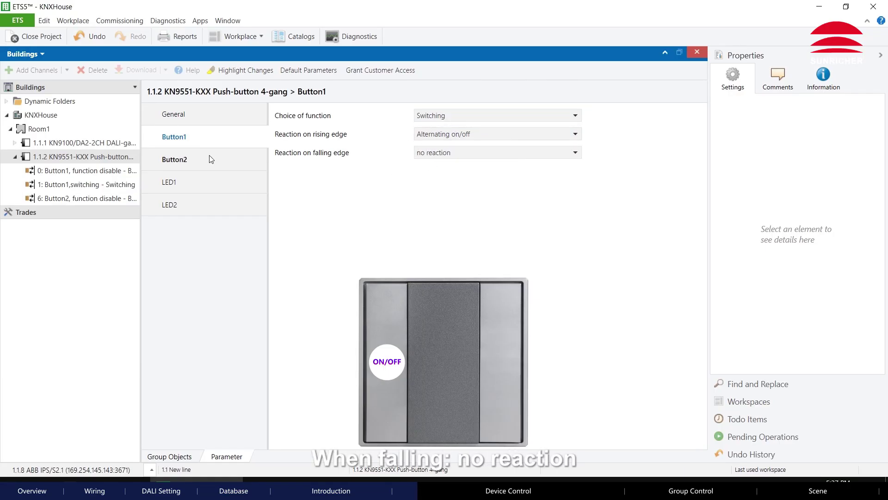
left_click(174, 159)
Step: Make Button2 an alternating brighter/darker dimming button with 1/8 step size
left_click(445, 116)
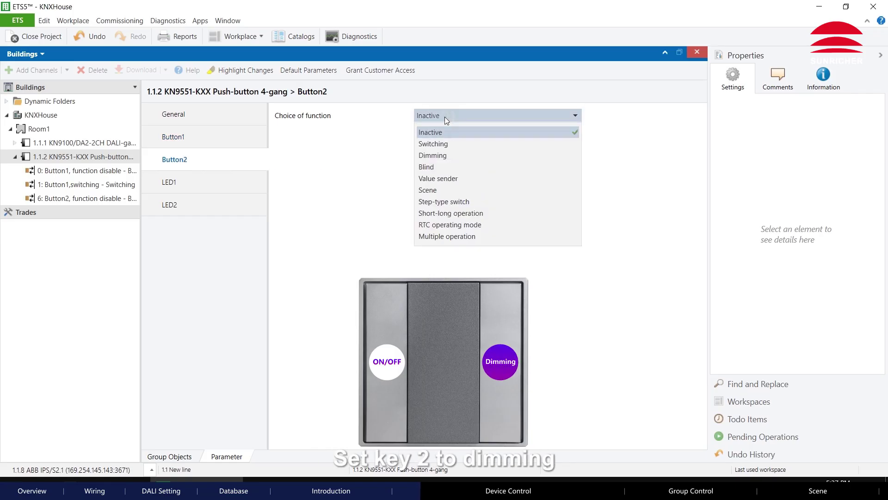
left_click(432, 156)
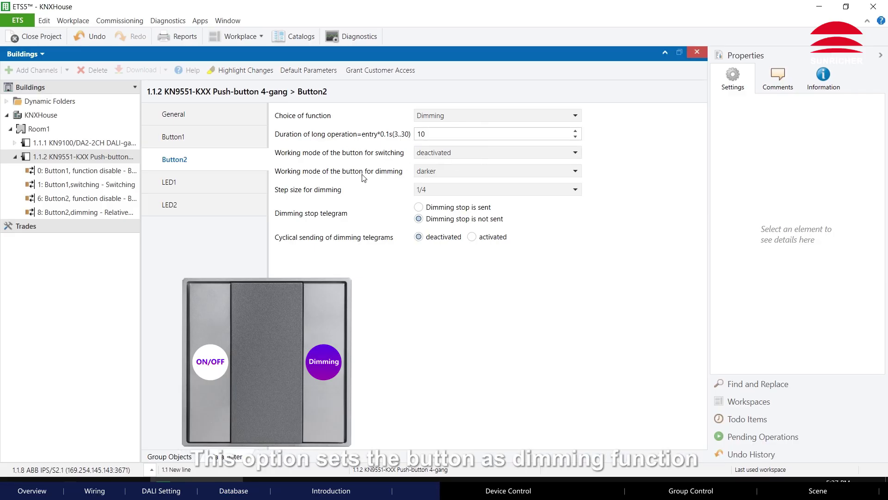
left_click(486, 172)
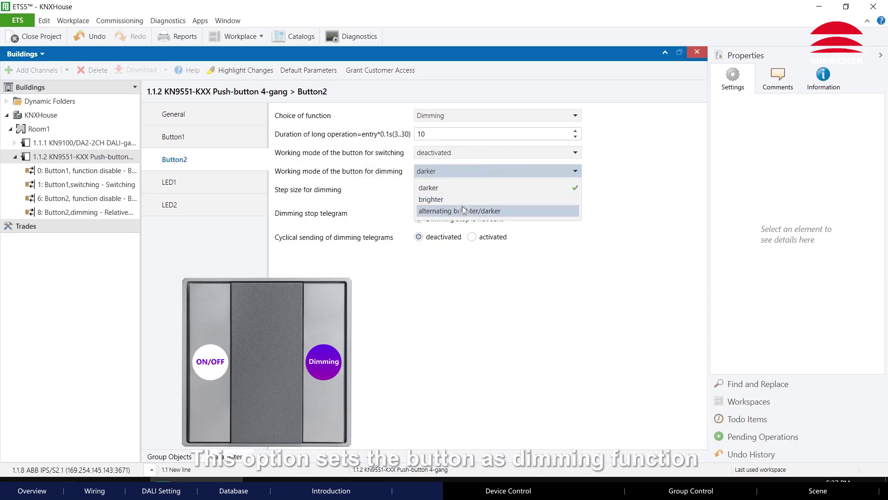
left_click(470, 210)
left_click(486, 190)
left_click(439, 241)
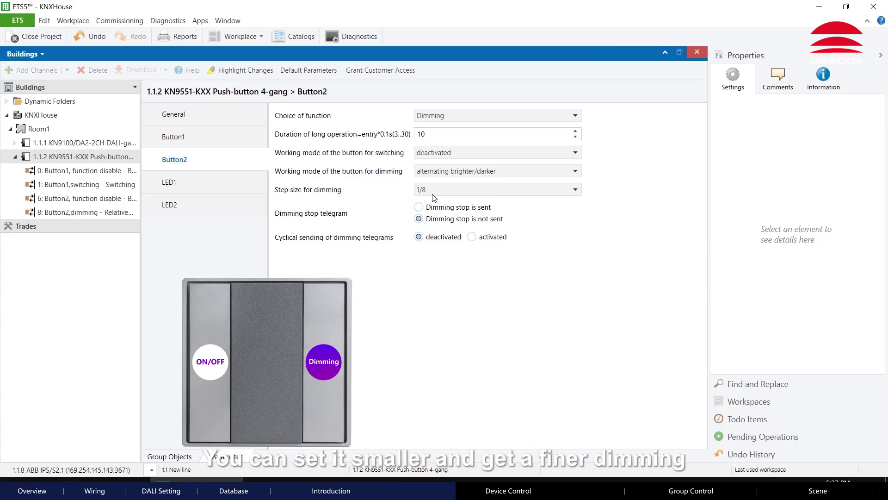
Step: Enable the dimming stop telegram and cyclical repetition every 0.3 s
left_click(418, 207)
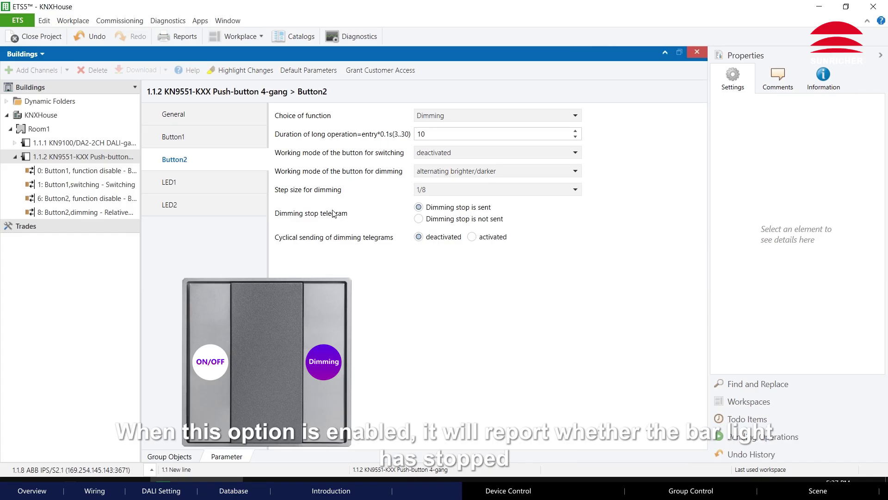
left_click(472, 237)
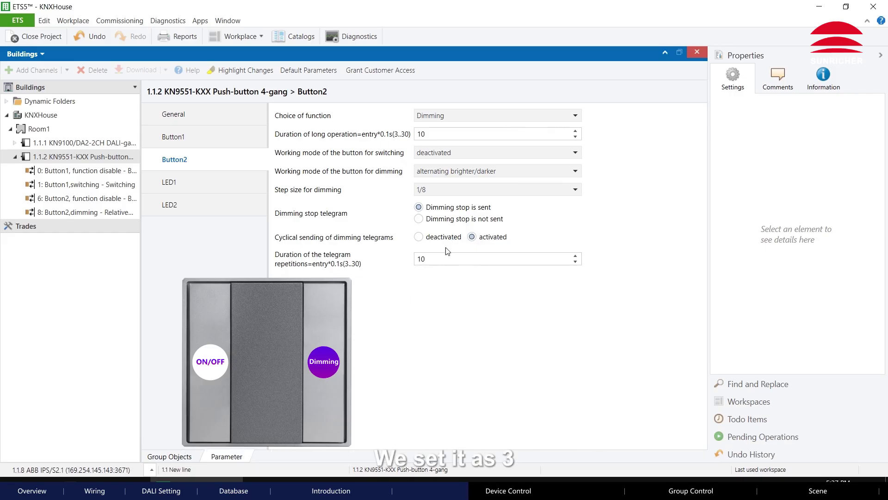
left_click(418, 259)
left_click_drag(449, 258, 403, 252)
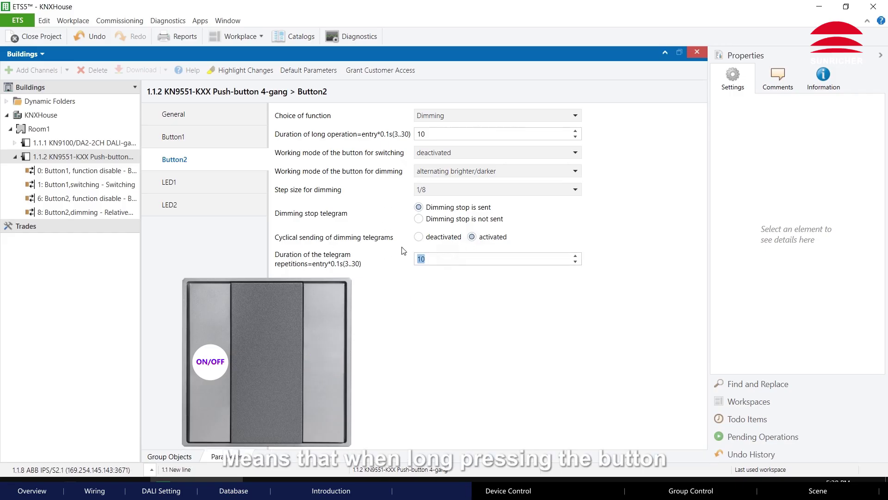
type("3")
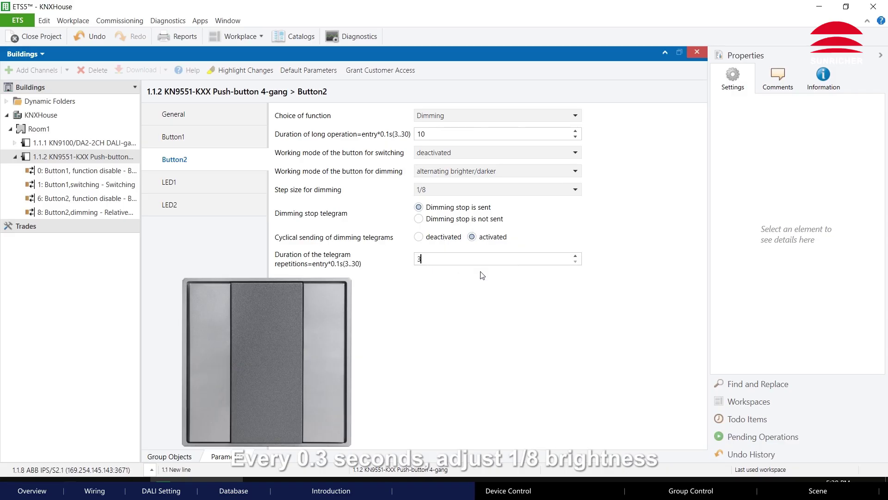
left_click(169, 456)
Step: Link Button1's switching object to a new group address 1/1/1 ON/OFF
left_click(386, 101)
left_click(333, 111)
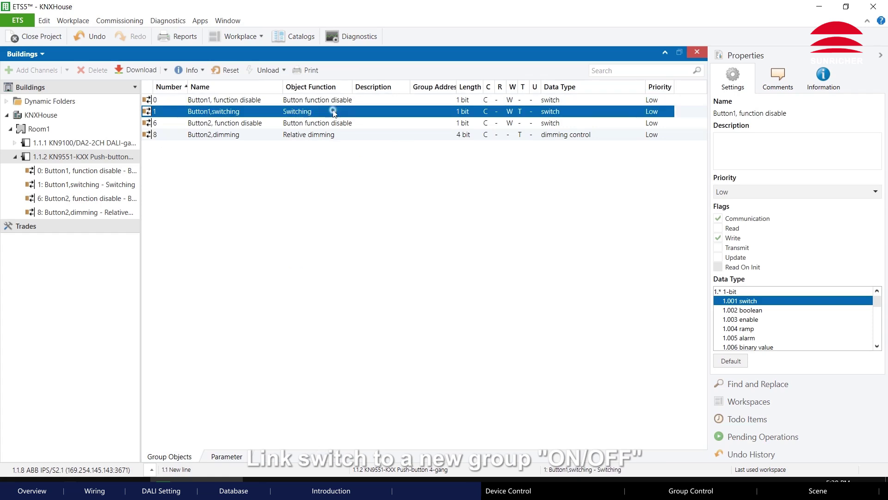
right_click(409, 116)
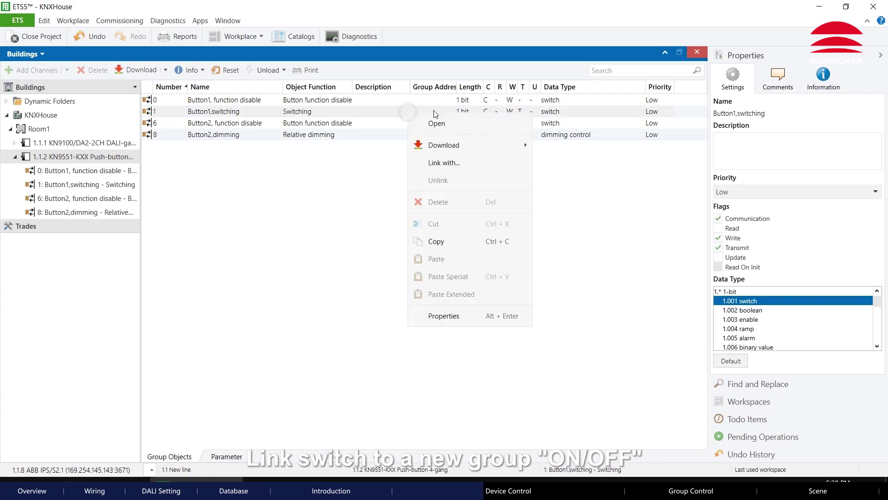
left_click(440, 165)
left_click(432, 224)
type("1/1/1")
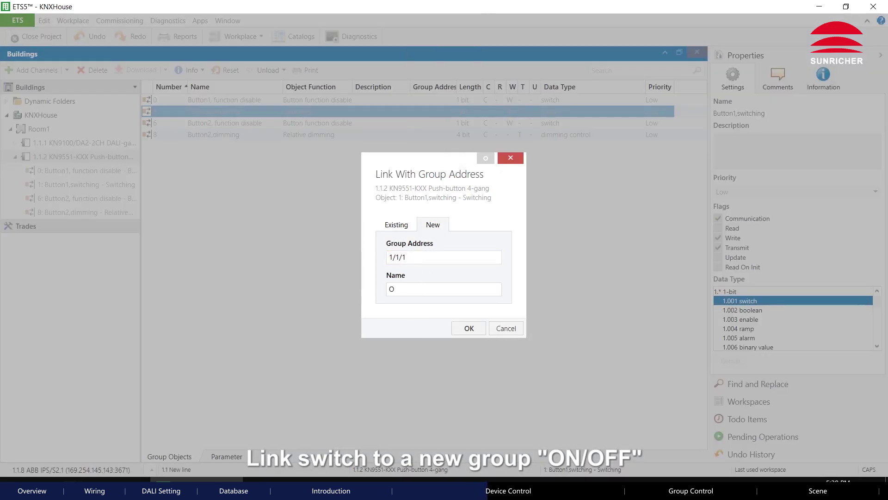
left_click(472, 328)
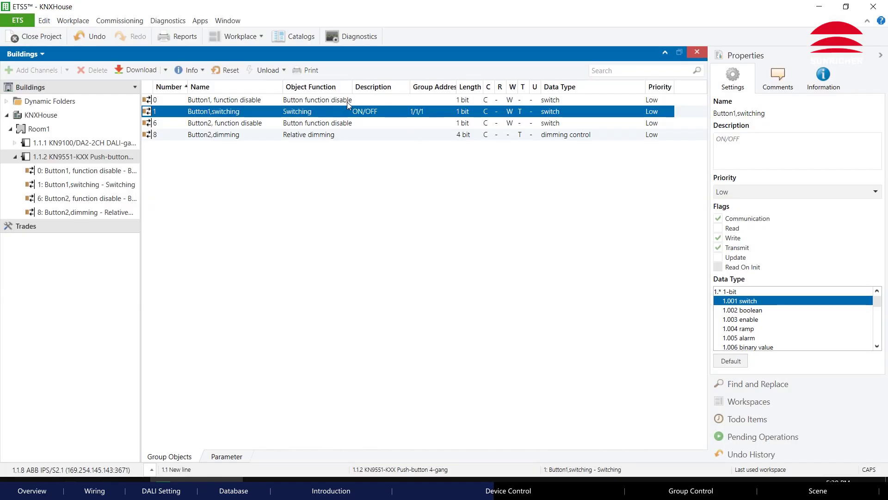
Step: Link Button2's dimming object to a new group address 1/1/2 Dimming
left_click(389, 134)
right_click(411, 136)
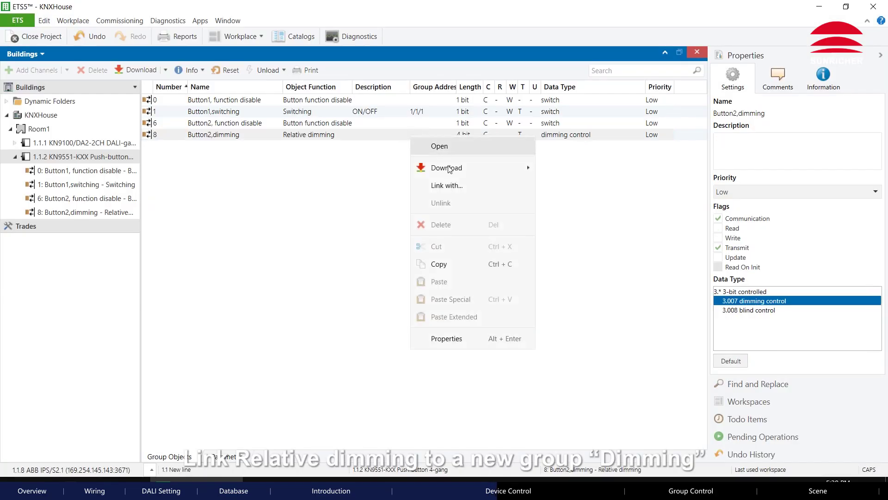
left_click(451, 185)
left_click(413, 259)
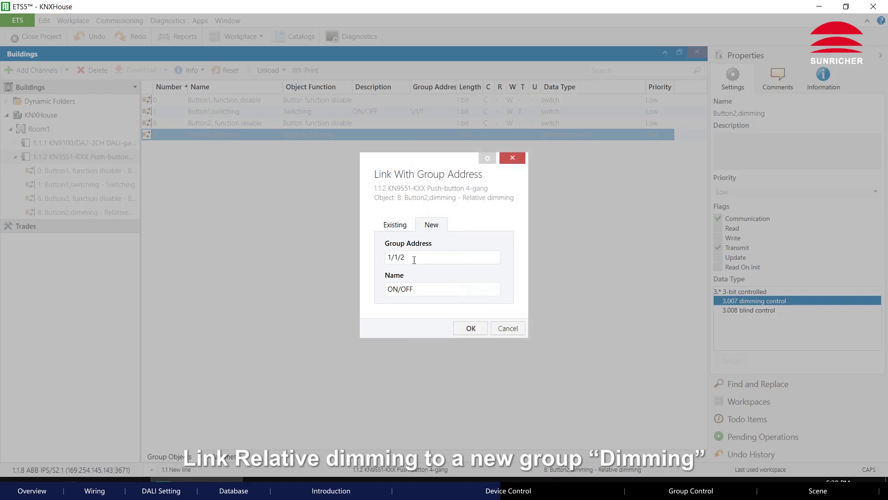
double_click(419, 288)
type("Dimming")
left_click(471, 328)
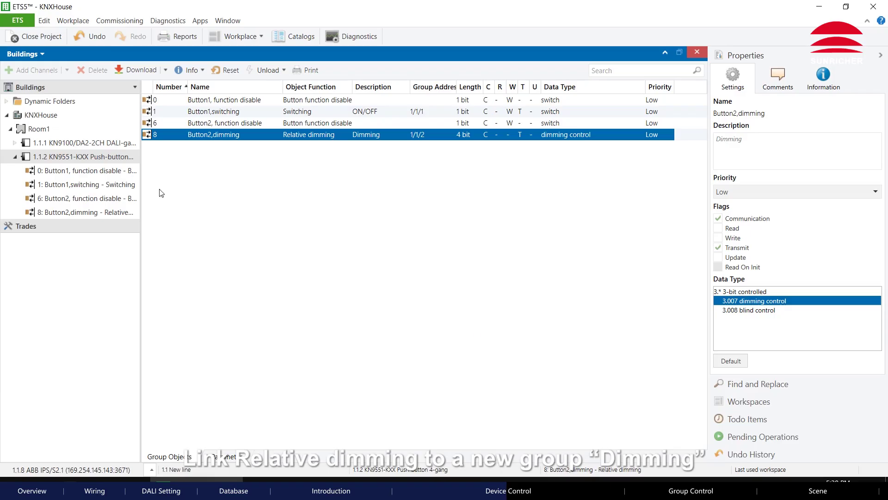
left_click(83, 143)
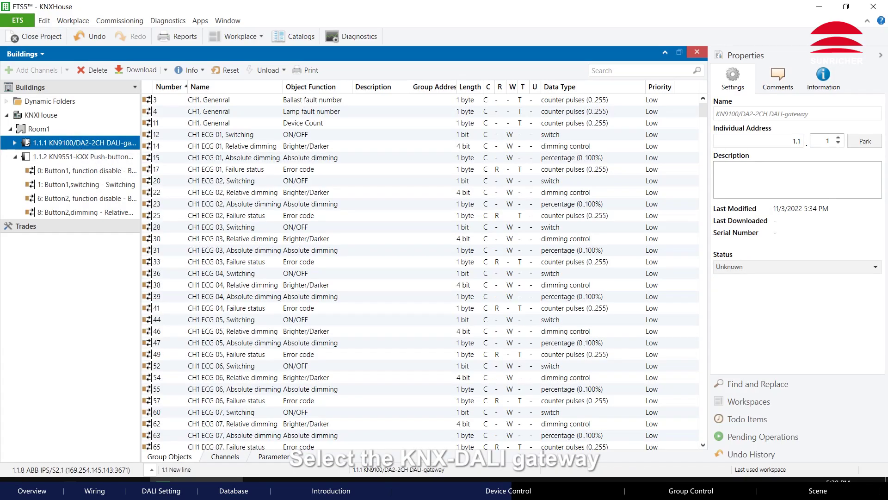
Step: Link the gateway's CH1 ECG 01 switching object to existing group 1/1/1 ON/OFF
left_click(16, 144)
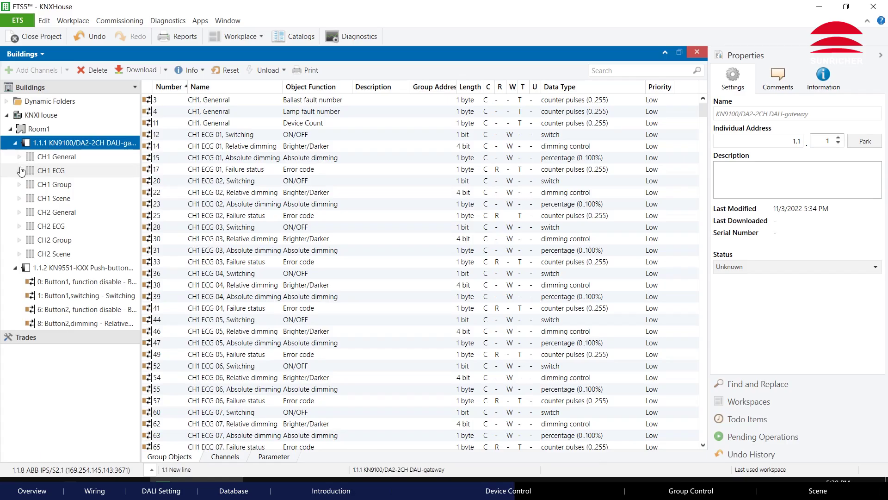
left_click(22, 171)
left_click(56, 171)
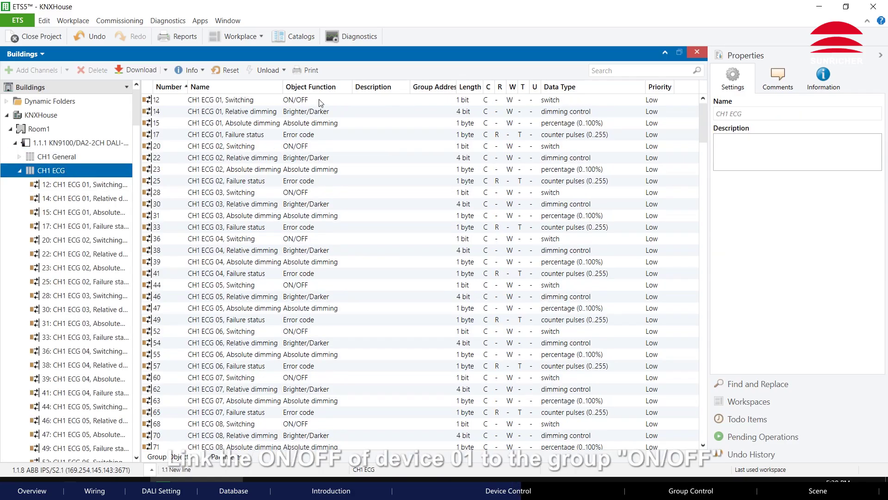
left_click(385, 100)
right_click(387, 105)
left_click(428, 152)
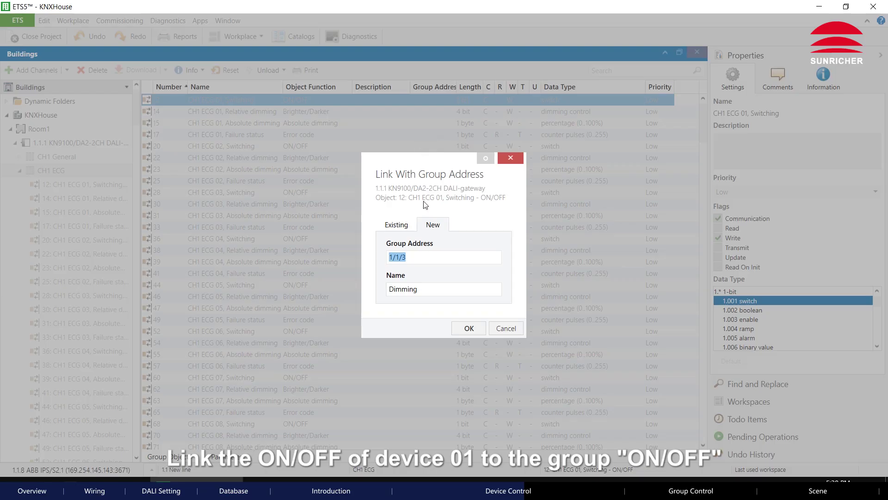
left_click(397, 224)
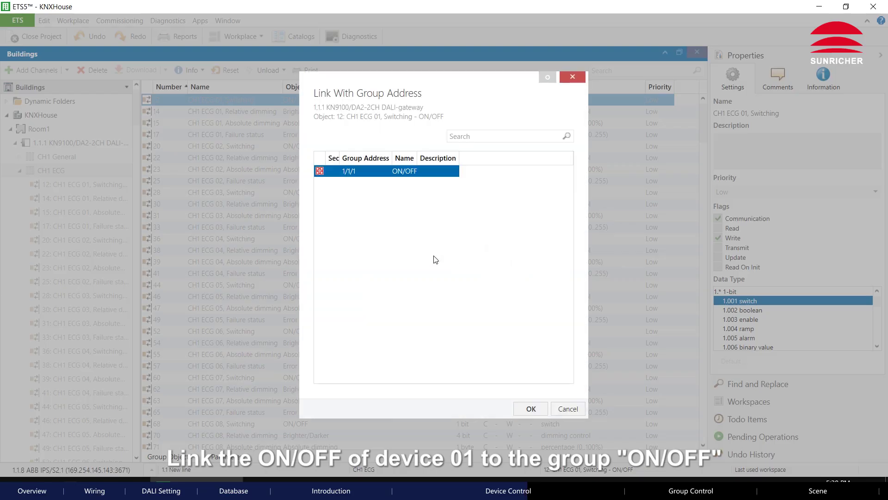
left_click(530, 408)
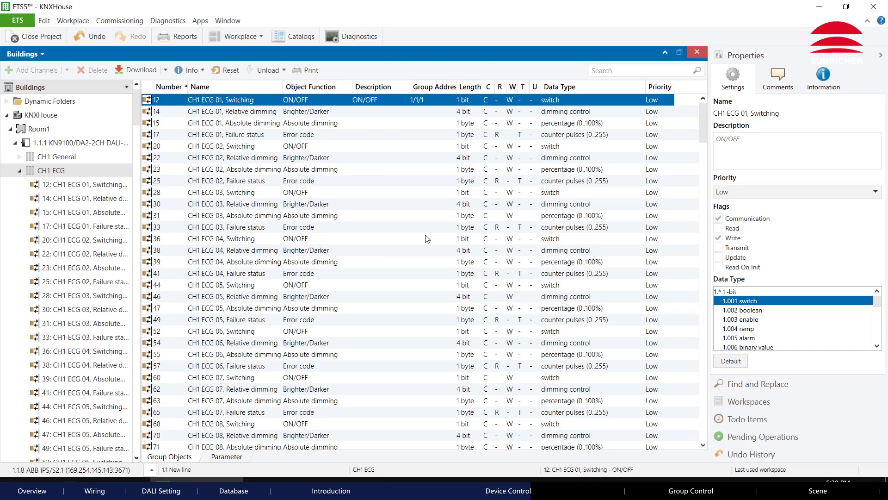
Step: Link the CH1 ECG 01 relative dimming object to existing group 1/1/2 Dimming
left_click(383, 113)
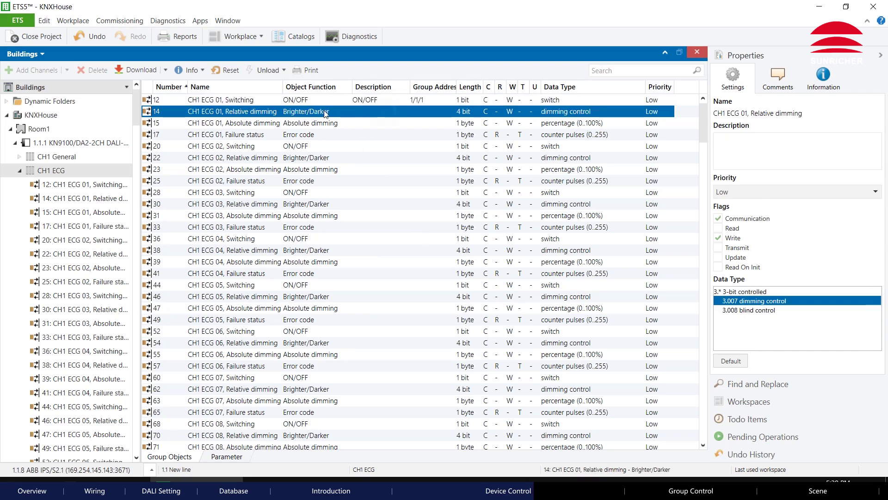
right_click(390, 114)
left_click(426, 162)
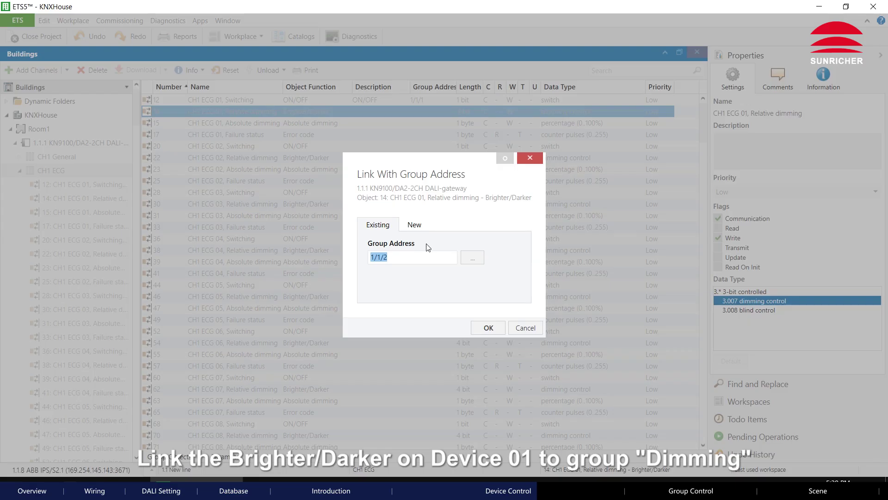
left_click(472, 262)
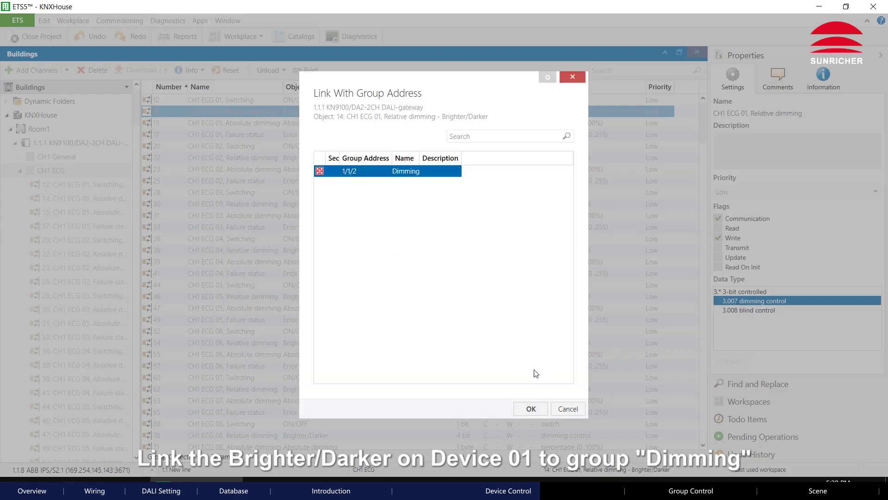
left_click(531, 408)
left_click(487, 326)
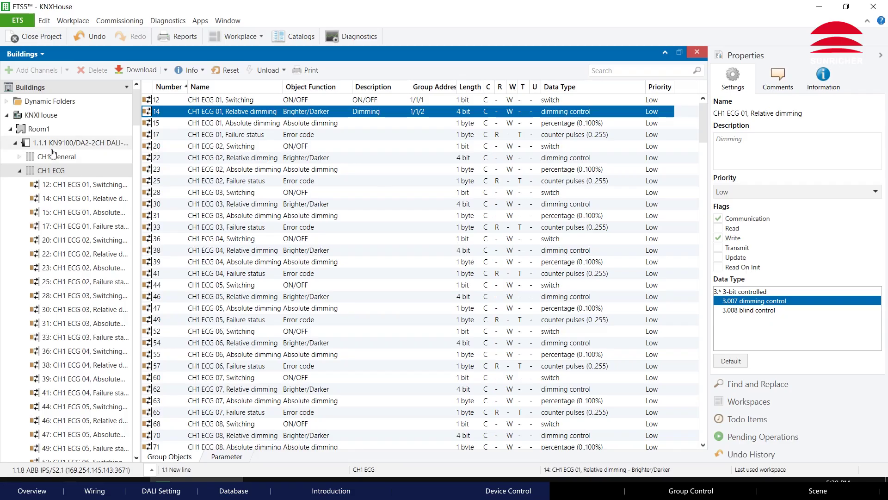
left_click(15, 143)
left_click(69, 142)
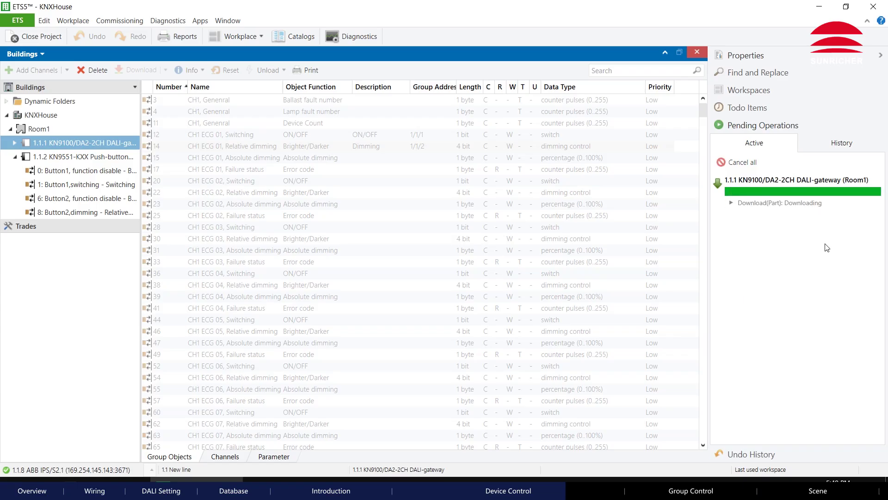
Step: Download the configuration to the 4-gang push-button device
left_click(82, 156)
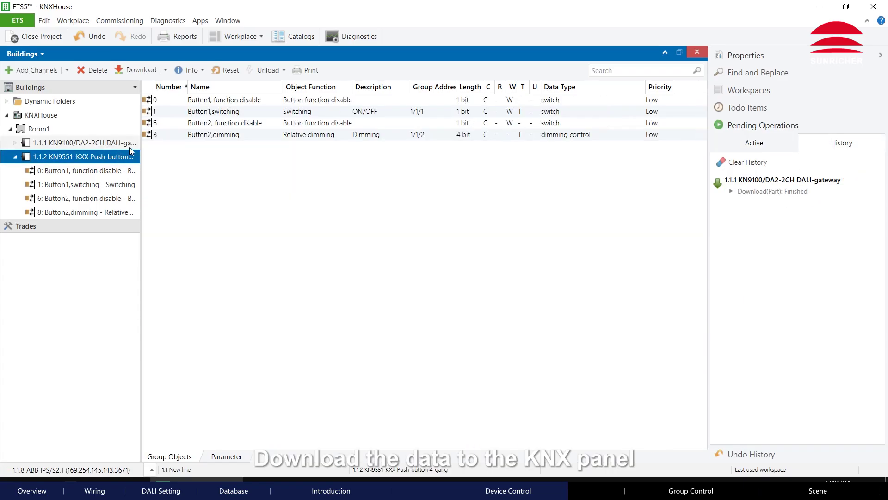
left_click(136, 70)
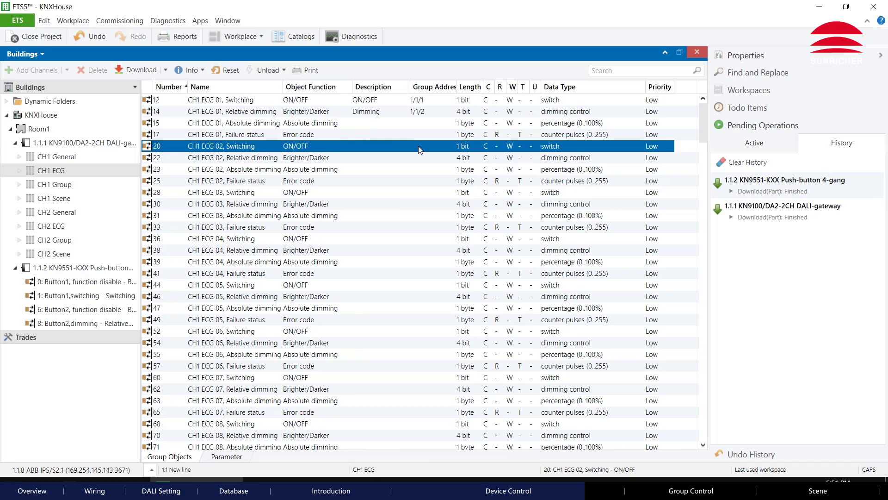
Step: Link the ECG 02 switching object to group address 1/1/1 ON/OFF
right_click(421, 146)
left_click(458, 196)
left_click(490, 258)
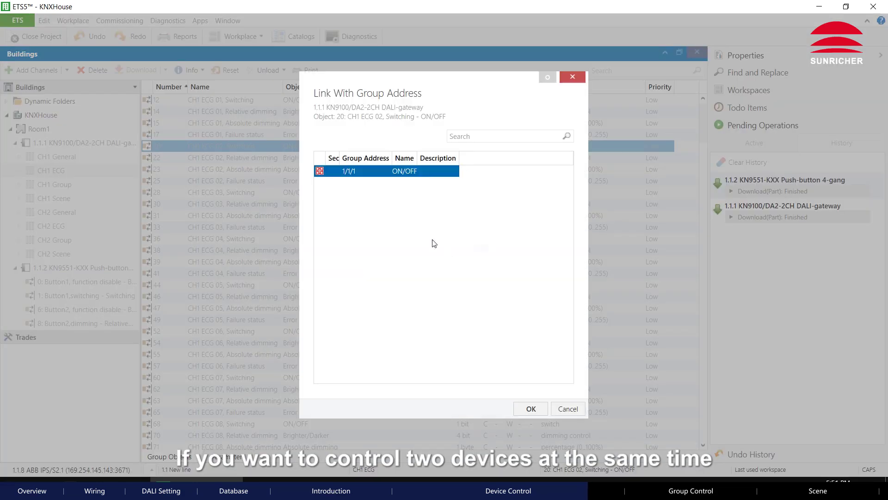
left_click(531, 409)
left_click(468, 329)
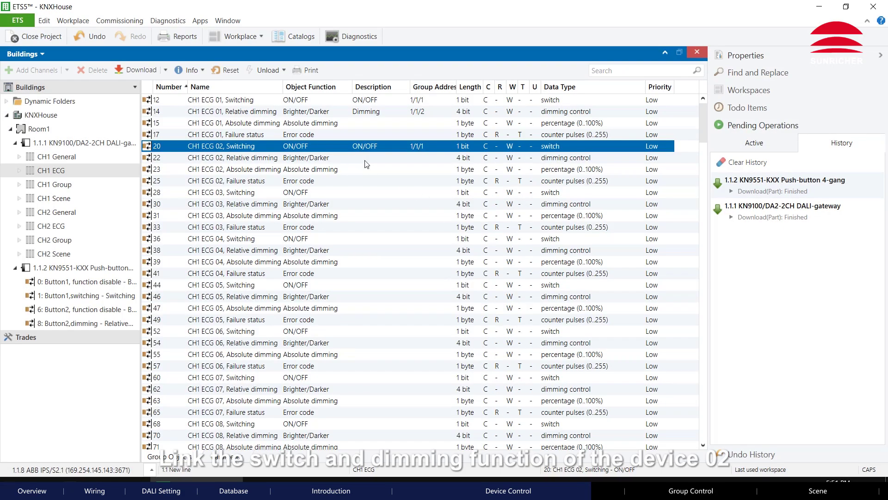
Step: Link the ECG 02 relative dimming object to 1/1/2 Dimming and download to the gateway
left_click(365, 159)
right_click(420, 158)
left_click(456, 206)
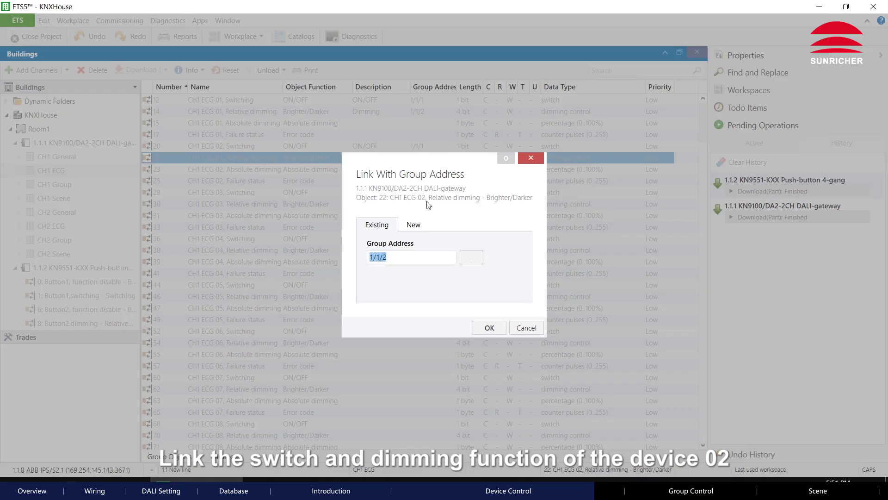
left_click(471, 258)
left_click(531, 408)
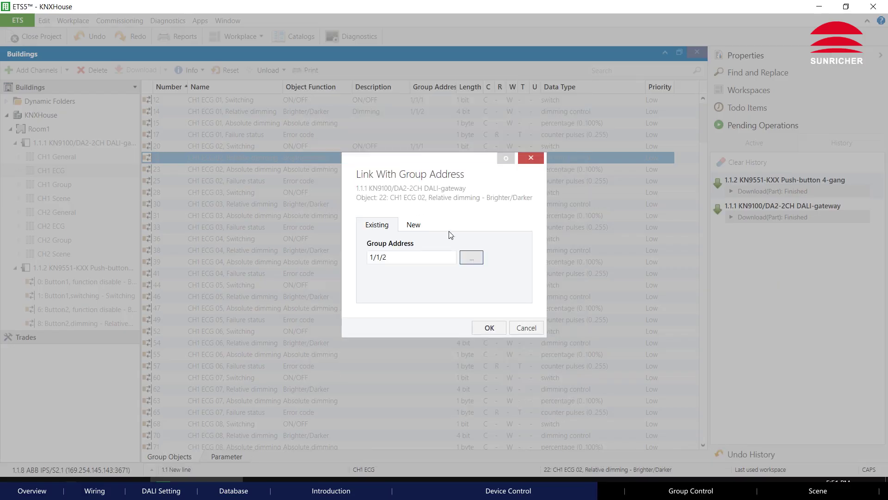
left_click(489, 327)
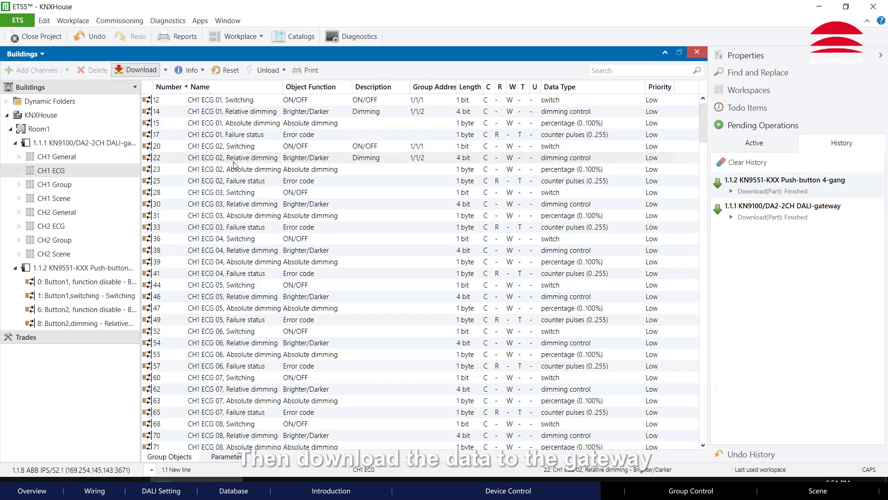
left_click(141, 70)
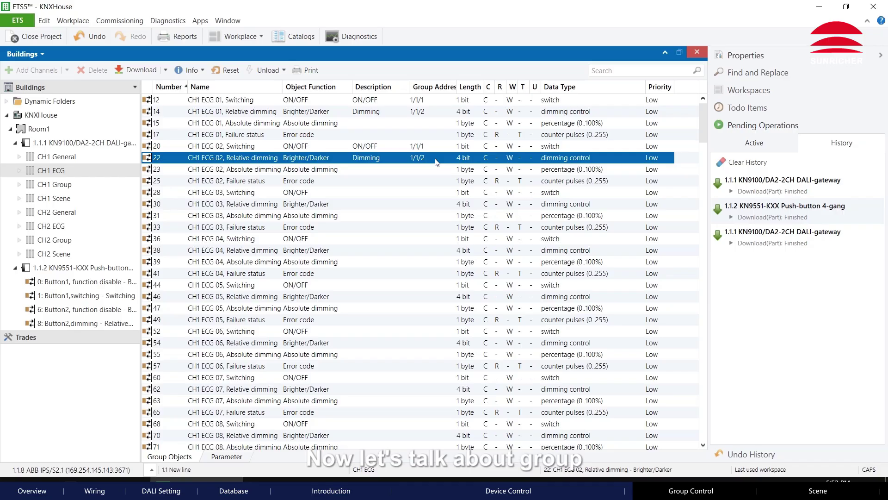
Step: Unlink the ECG 02 objects and the push-button objects from their group addresses
left_click(433, 146, "ctrl")
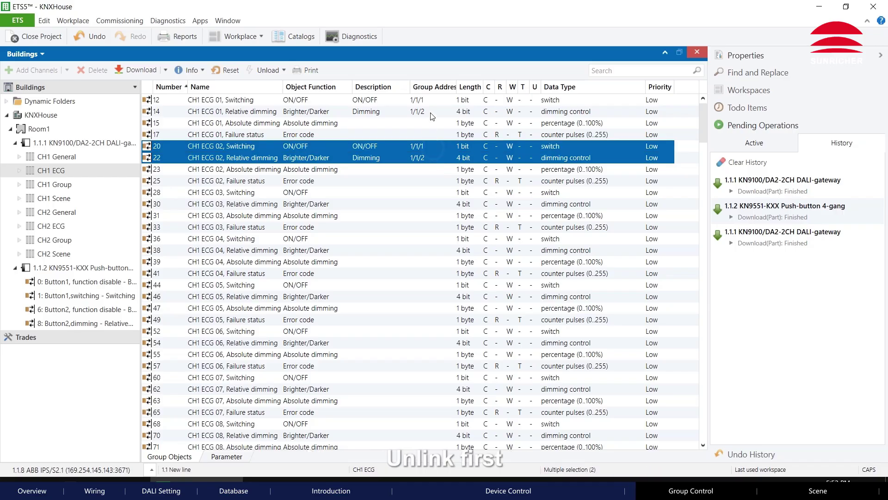
left_click(430, 111, "ctrl")
right_click(431, 100)
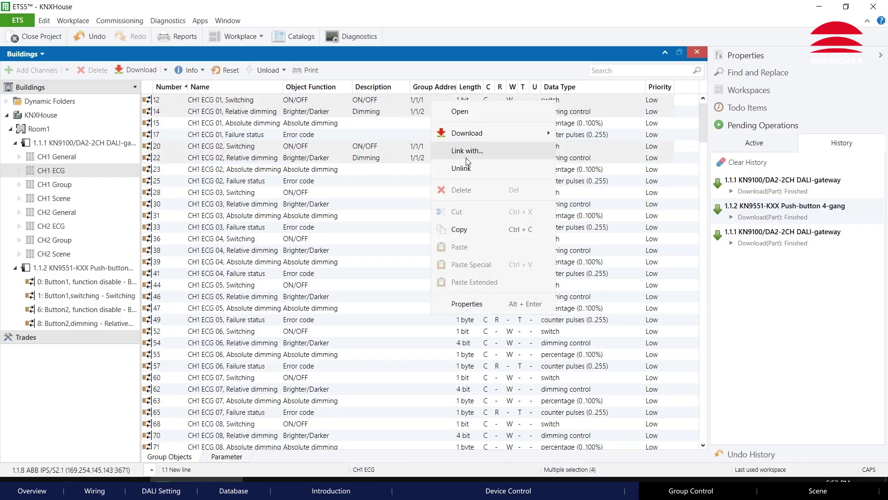
left_click(458, 168)
right_click(439, 135)
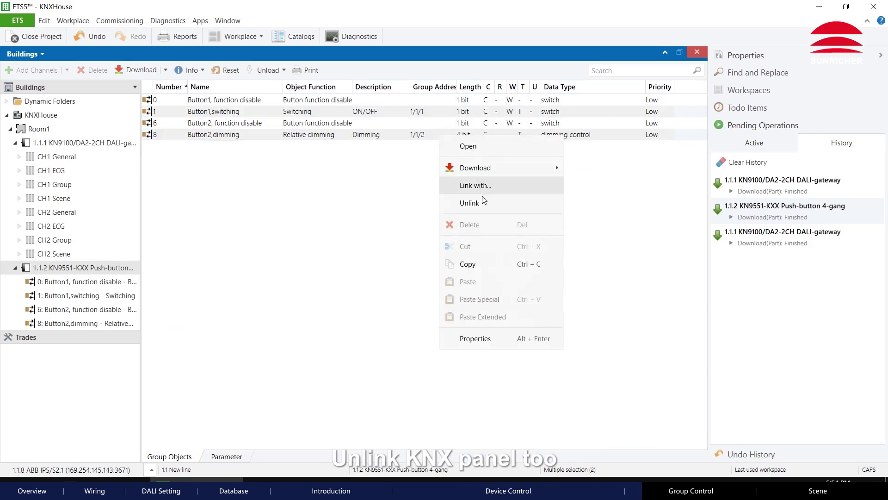
left_click(481, 201)
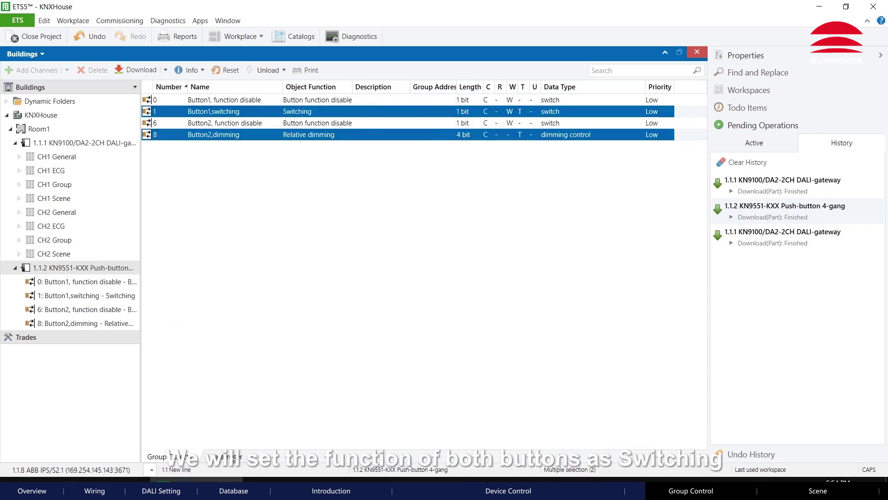
Step: Set Button2's function to Switching with the rising edge alternating on/off
left_click(173, 137)
left_click(174, 160)
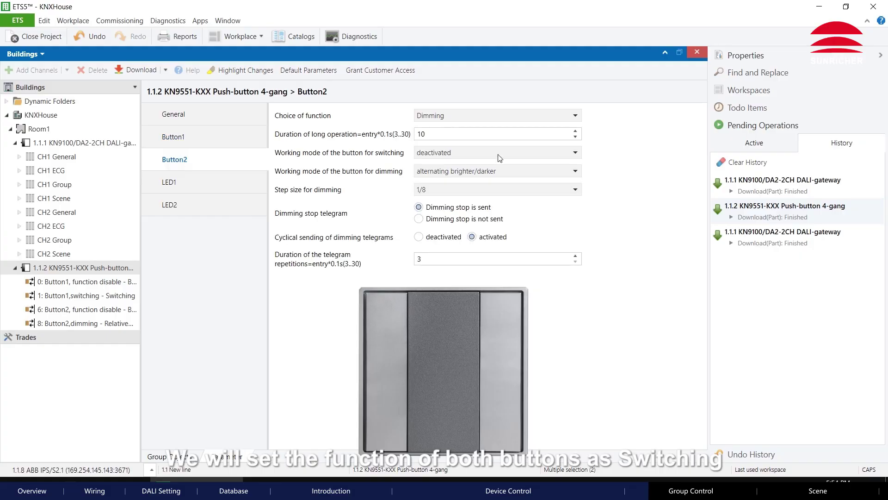
left_click(444, 116)
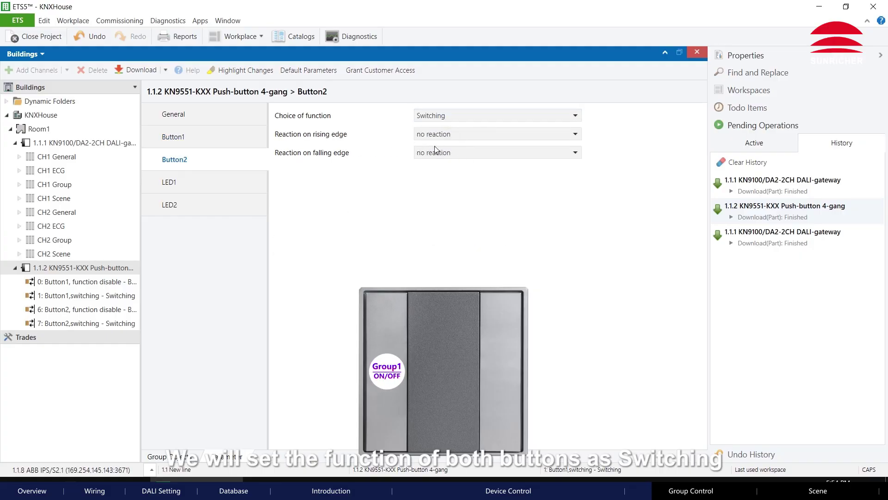
left_click(451, 135)
left_click(455, 173)
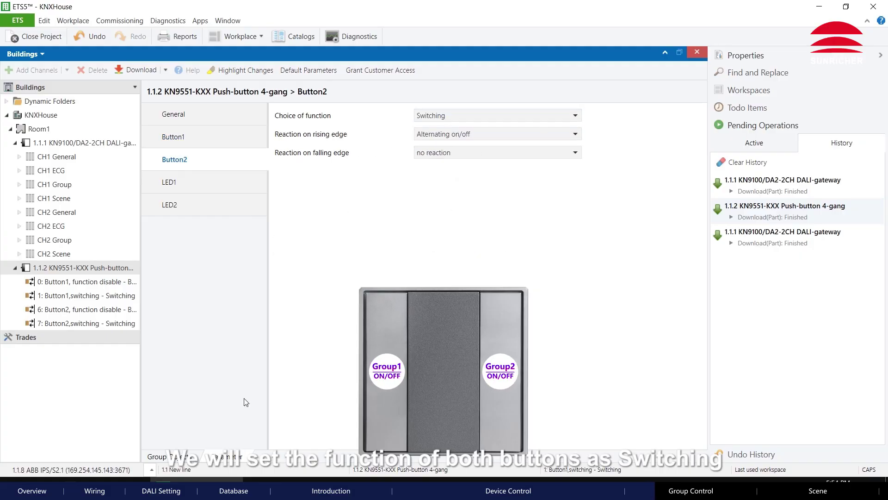
left_click(171, 456)
Step: Link Button1's switching object to a new group address 1/1/3 ON/OFF_1
right_click(398, 112)
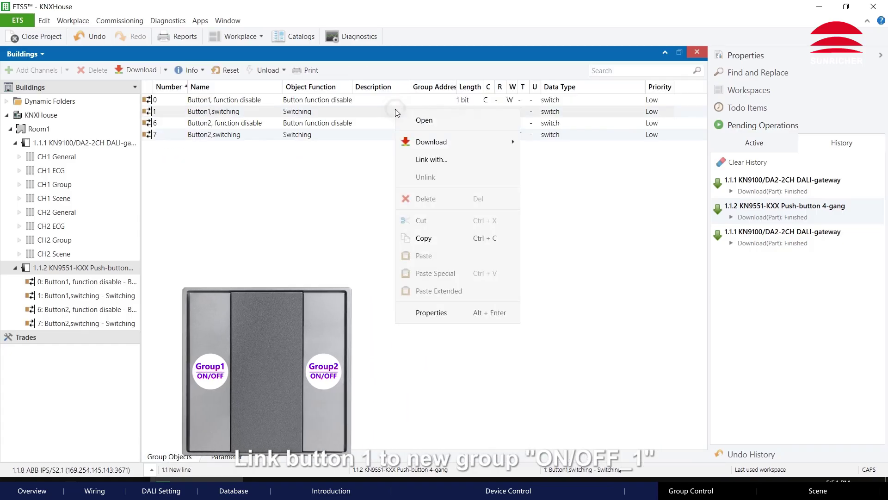
left_click(432, 159)
left_click(432, 224)
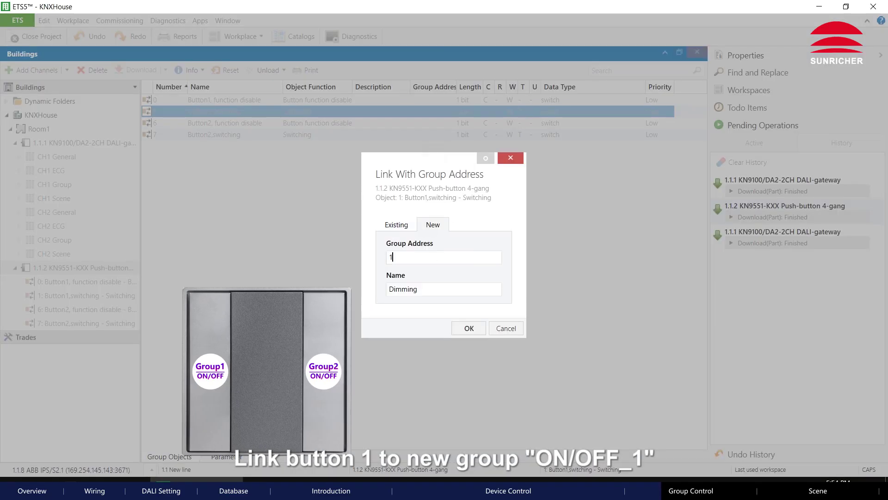
type("1/1/3")
key("Tab")
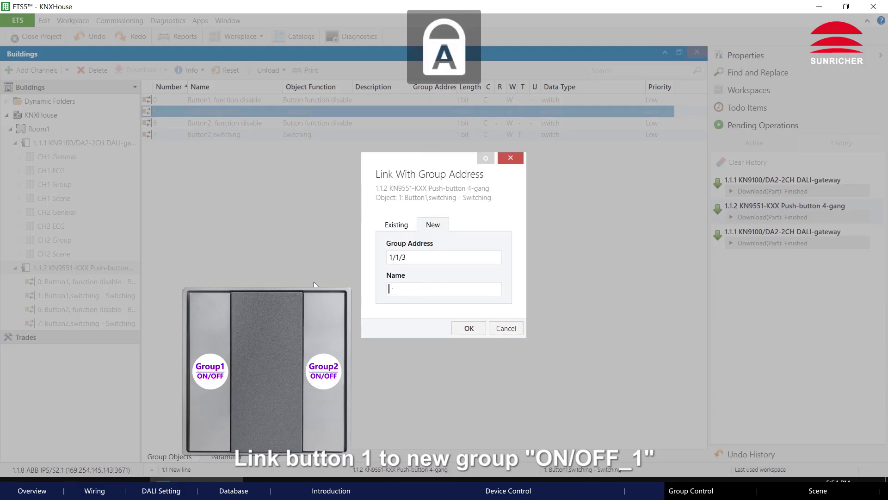
type("ON/OFF_1")
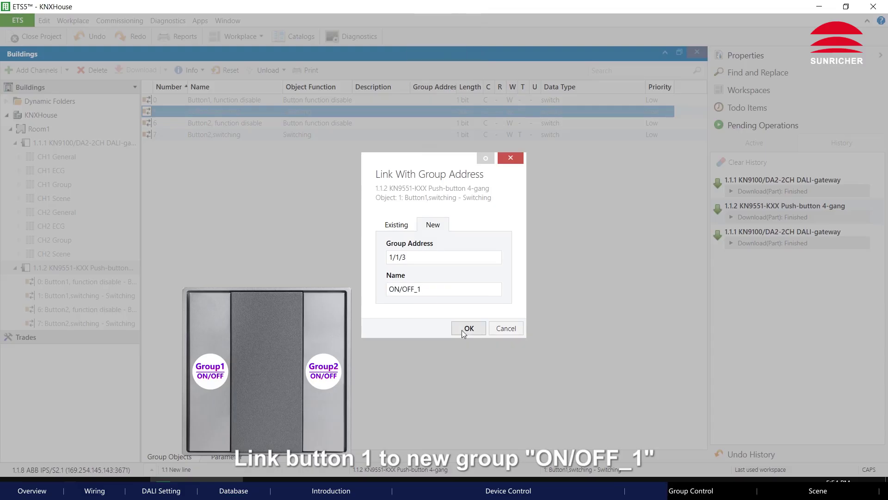
left_click(469, 329)
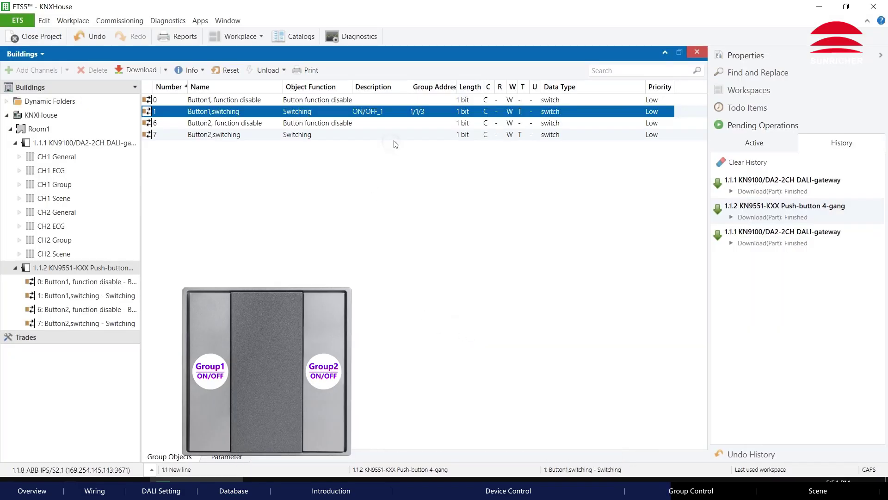
Step: Link Button2's switching object to a new group address 1/1/4 ON/OFF_2
left_click(406, 134)
right_click(417, 135)
left_click(454, 185)
type("ON/OFF_2")
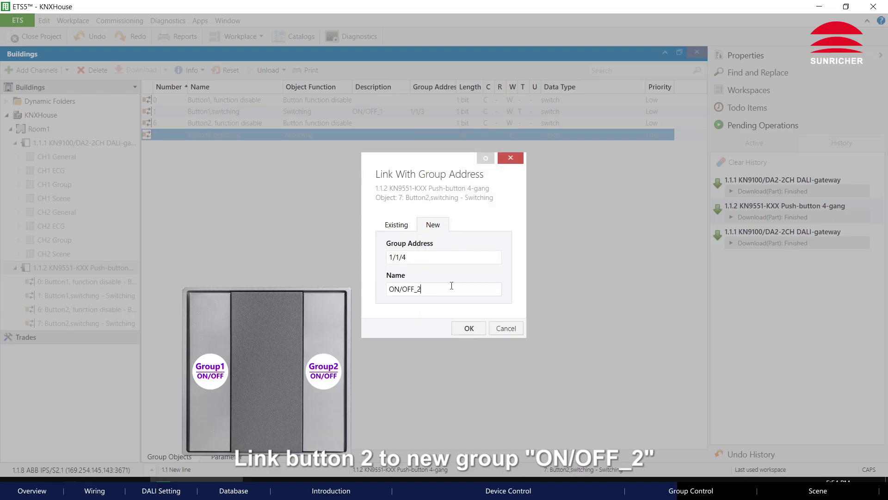
left_click(469, 328)
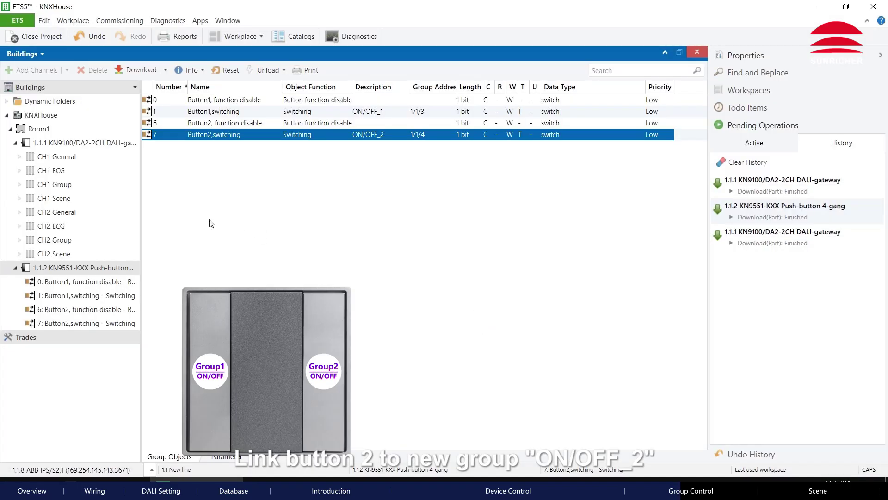
left_click(55, 184)
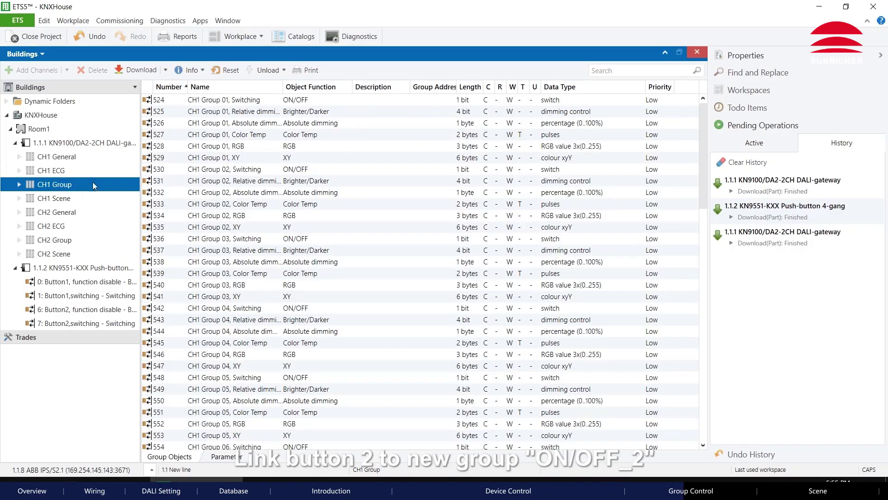
Step: Link the CH1 Group 01 switching object to the existing 1/1/3 ON/OFF_1 group
left_click(353, 102)
right_click(400, 102)
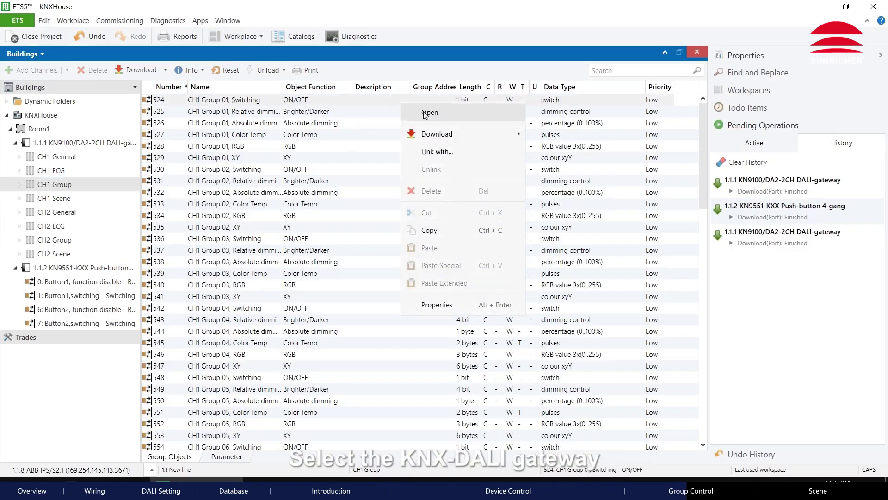
left_click(430, 149)
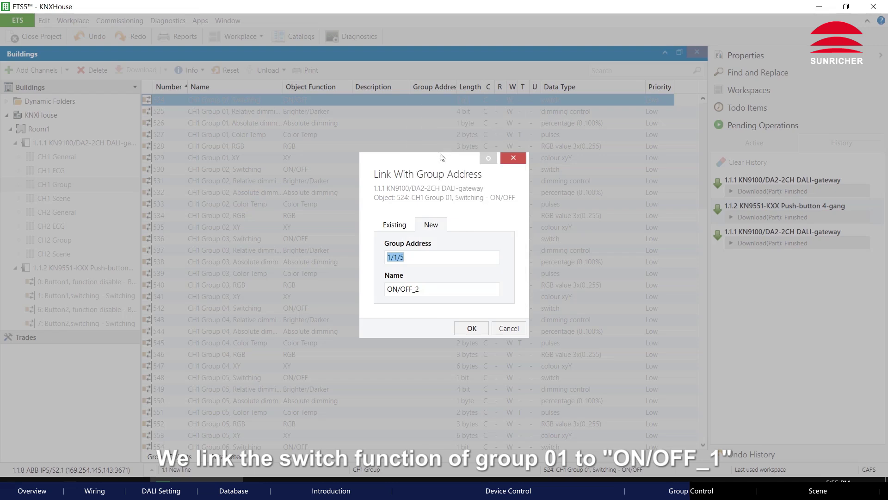
left_click(394, 224)
left_click(488, 259)
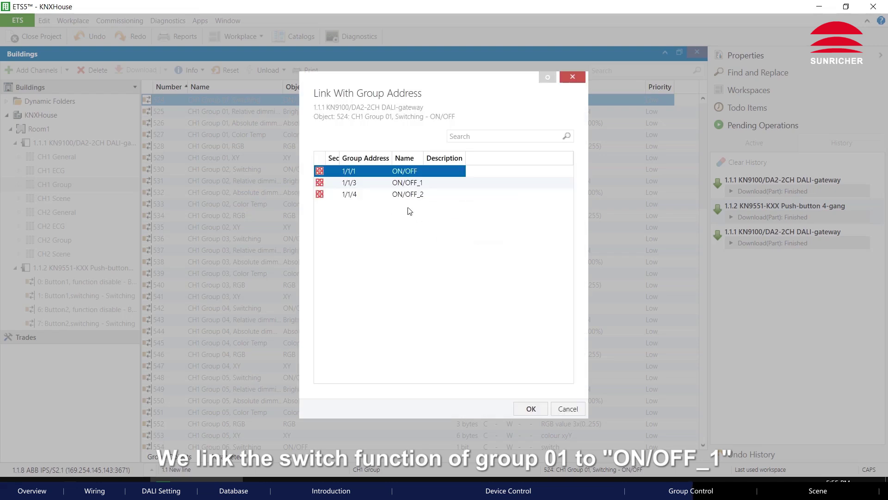
left_click(421, 184)
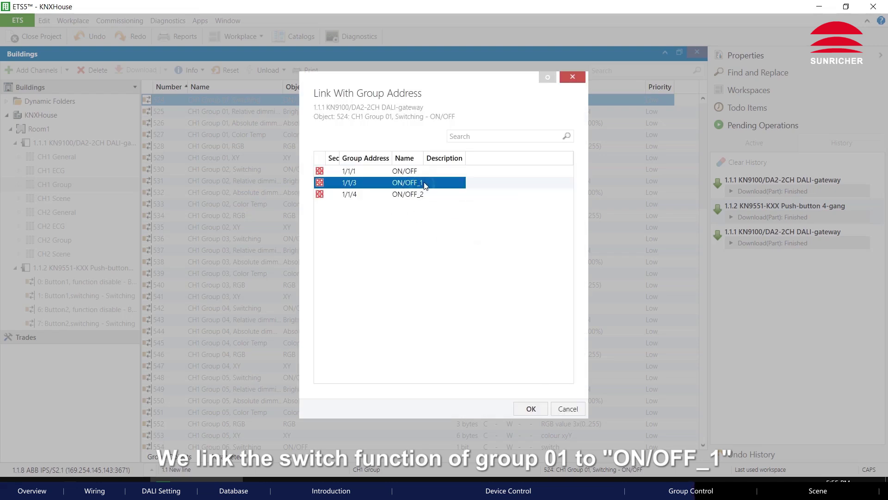
left_click(531, 409)
left_click(470, 326)
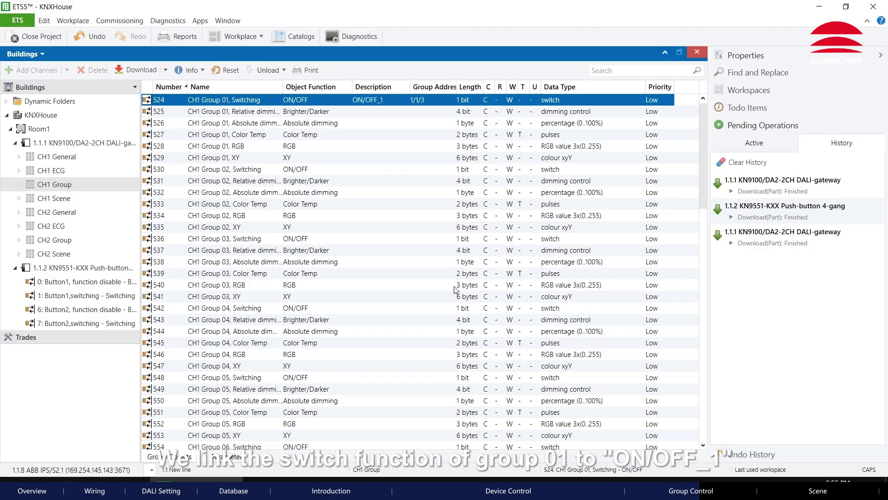
Step: Download Room1's configuration to the DALI gateway and the push-button
left_click(59, 128)
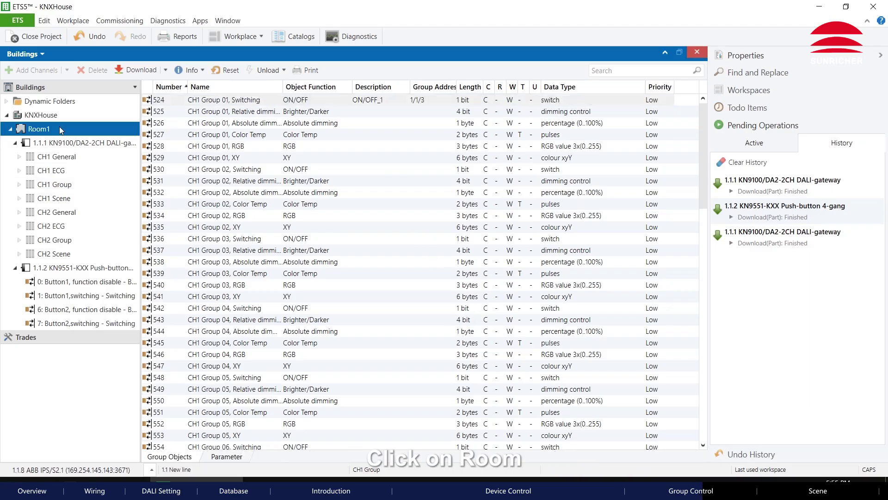
left_click(136, 70)
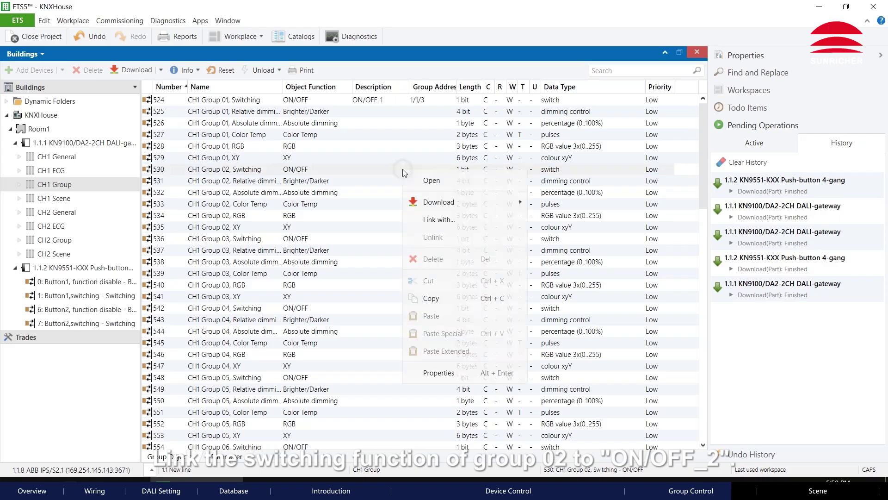
Step: Link CH1 Group 02 switching to 1/1/4 ON/OFF_2 and download to the gateway
left_click(441, 223)
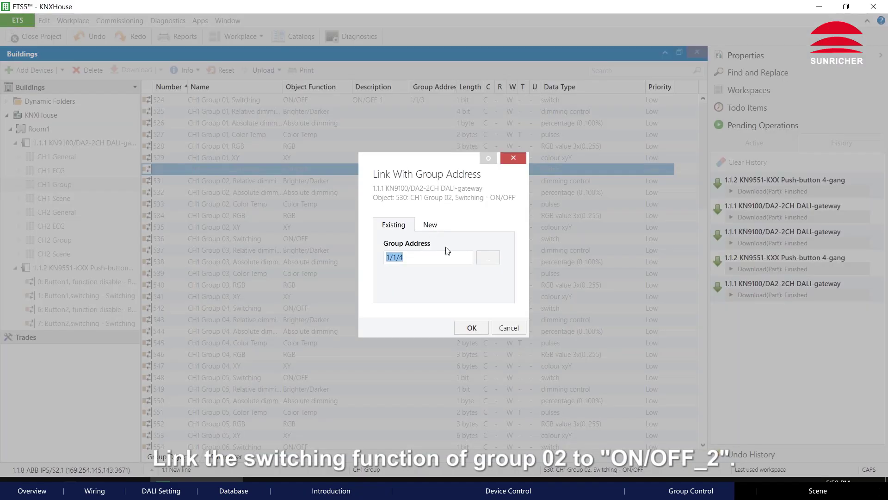
left_click(487, 257)
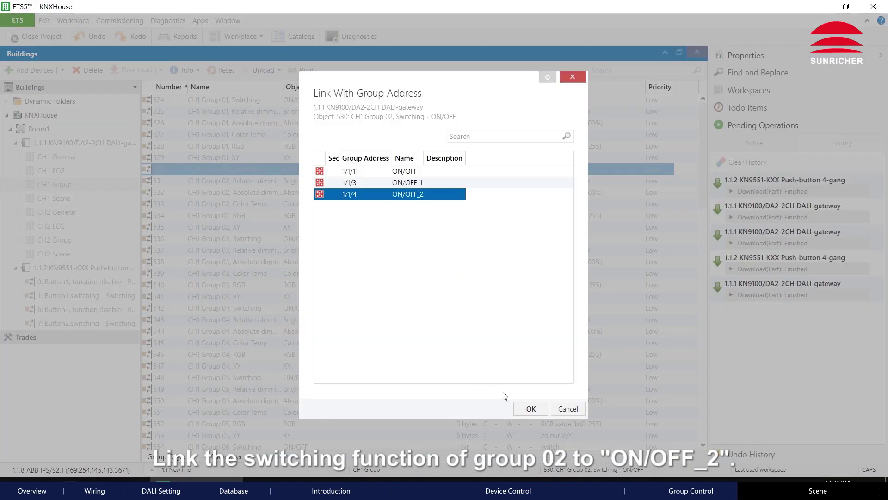
left_click(530, 408)
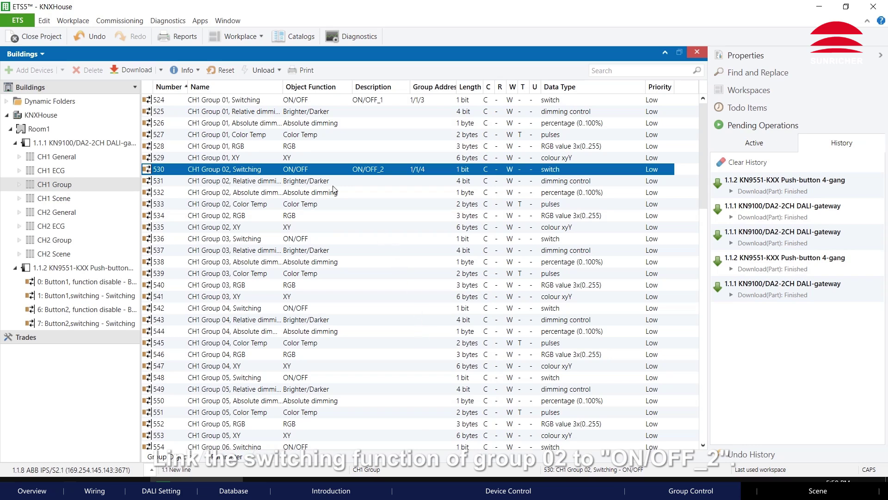
left_click(132, 69)
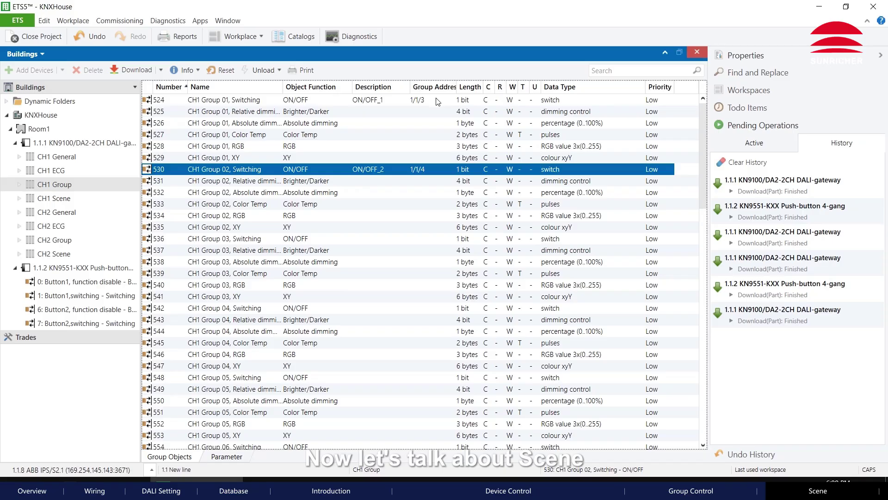
Step: Unlink both push-button switching objects from their group addresses
left_click(437, 101, "ctrl")
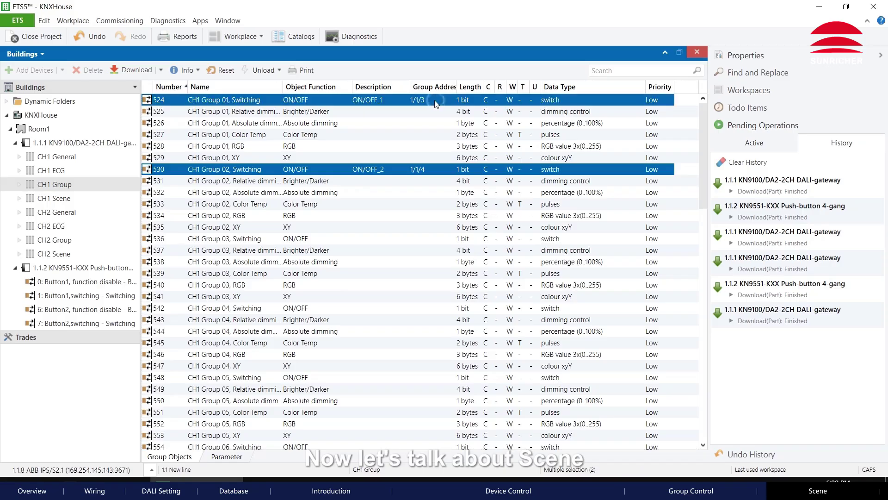
right_click(435, 102)
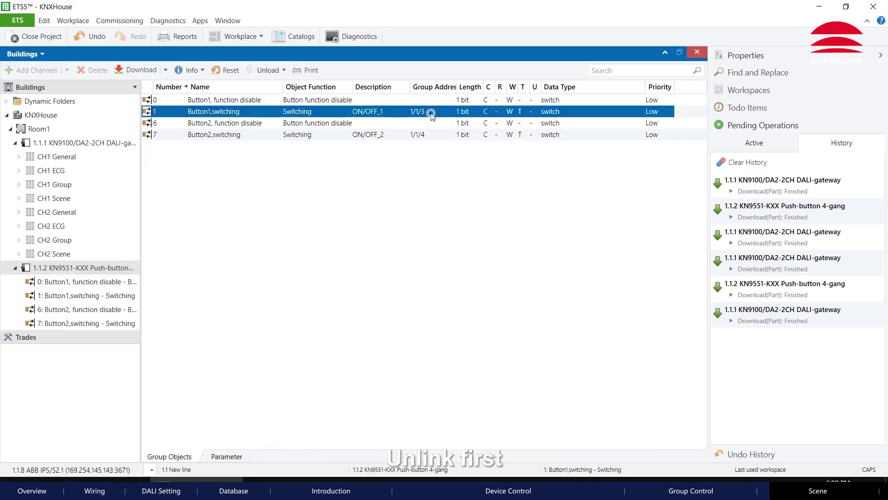
left_click(431, 135, "ctrl")
right_click(437, 141)
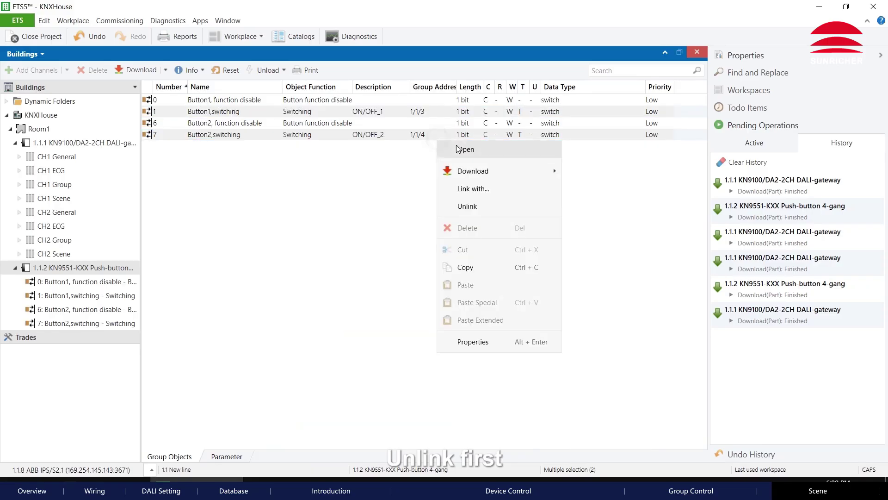
left_click(487, 206)
Step: Set Button1 and Button2 to the Scene function, with Button2 recalling scene 2
left_click(227, 456)
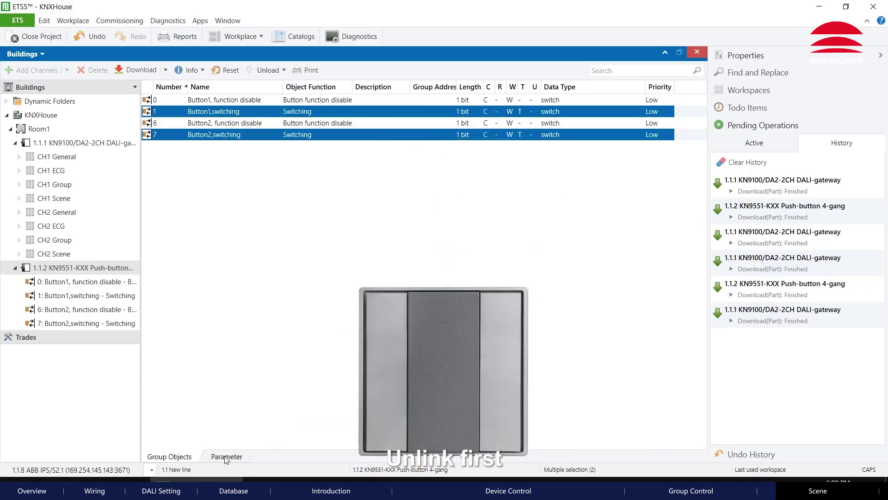
left_click(174, 137)
left_click(497, 116)
left_click(444, 167)
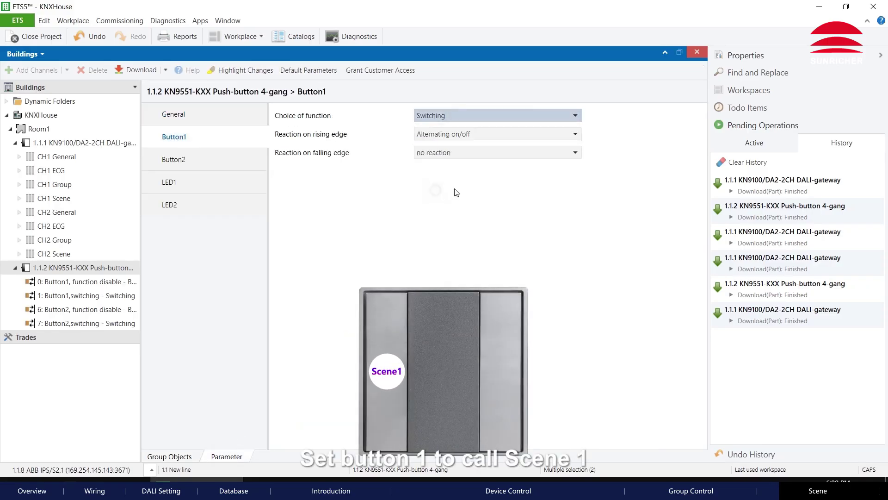
left_click(176, 160)
left_click(497, 115)
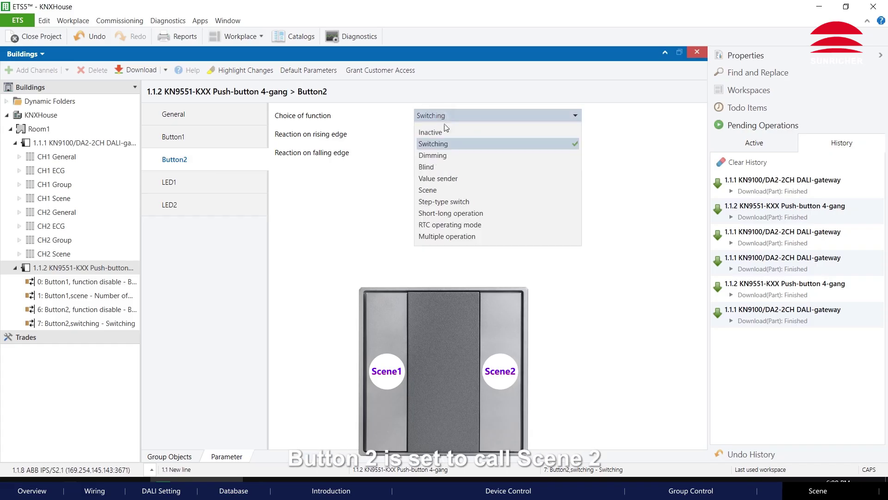
left_click(436, 182)
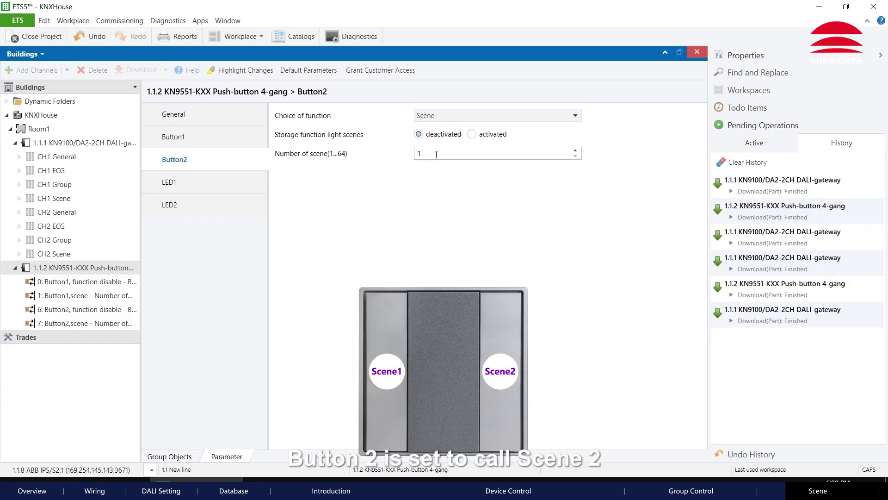
left_click(436, 154)
left_click(83, 268)
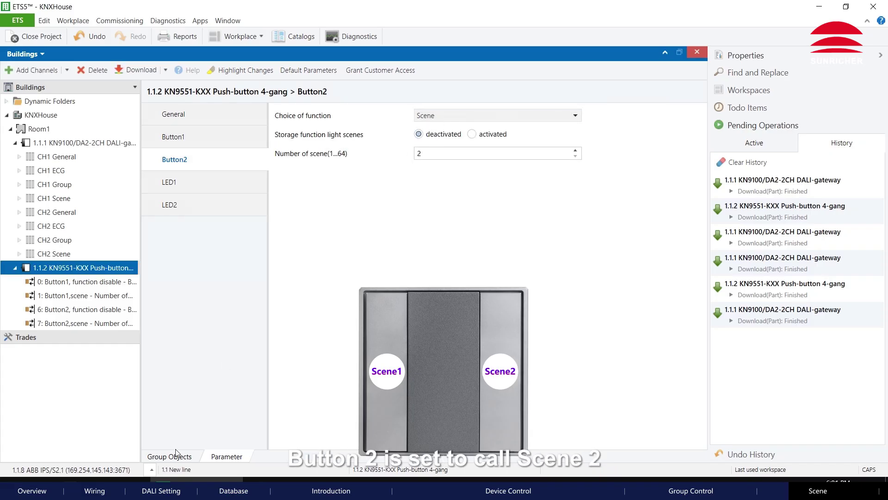
Step: Link Button1's scene object to a new group address Scene1 at 1/1/5
left_click(386, 112)
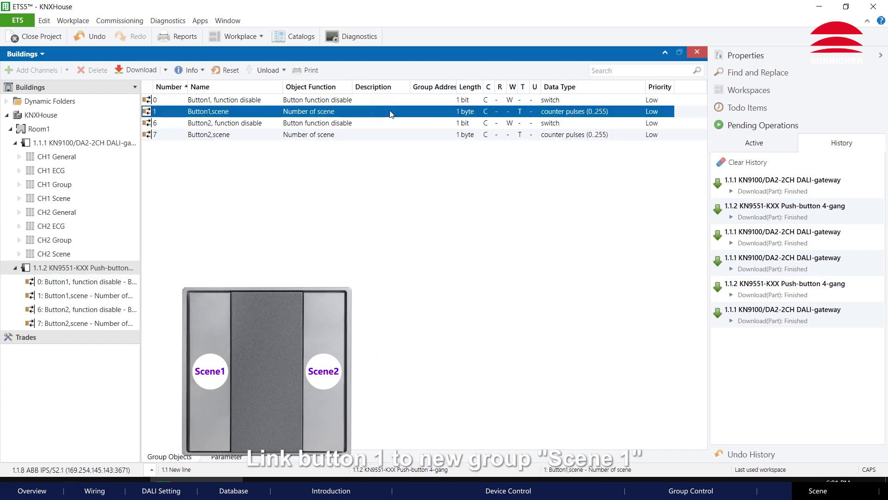
right_click(392, 114)
left_click(437, 166)
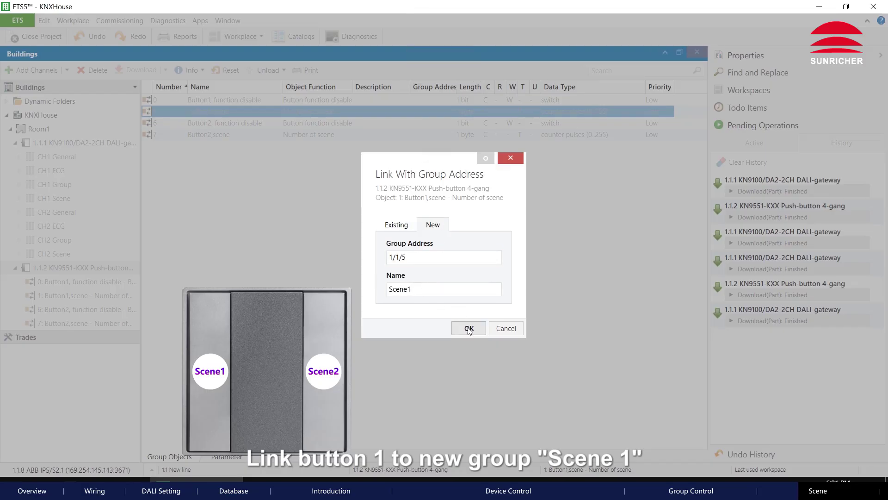
left_click(470, 328)
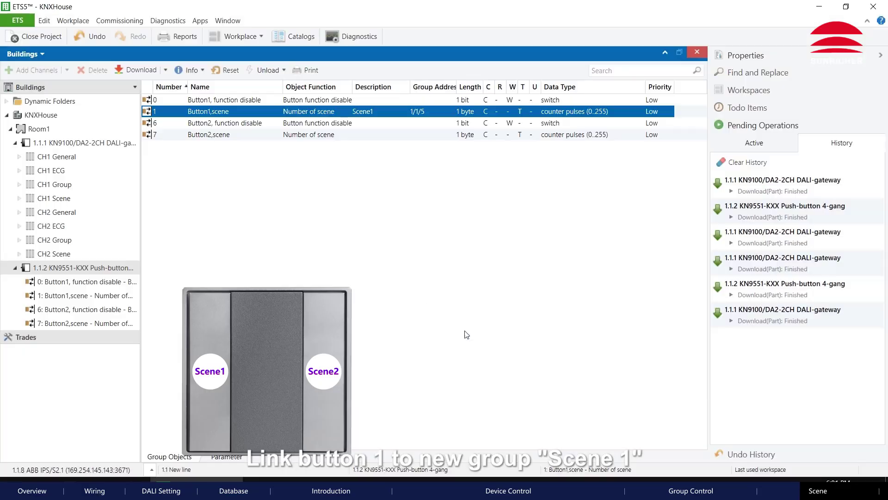
Step: Link Button2's scene object to a new group address Scene2 at 1/1/6
left_click(395, 136)
right_click(415, 140)
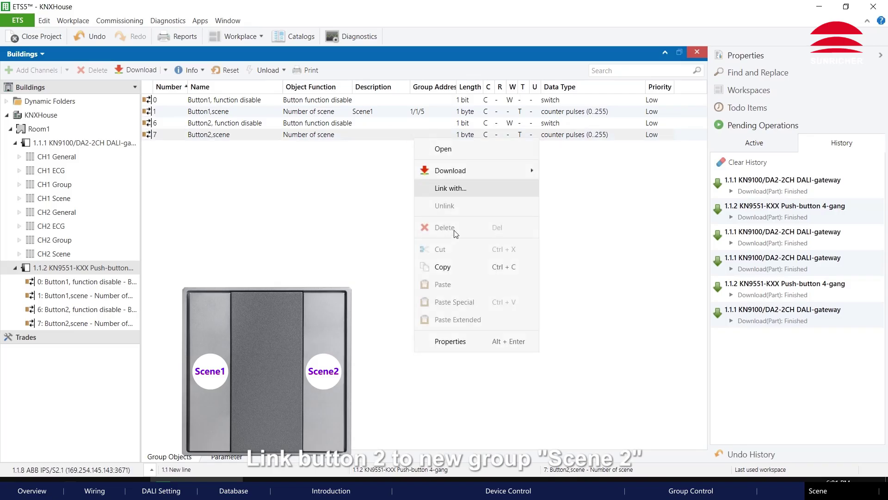
left_click(463, 192)
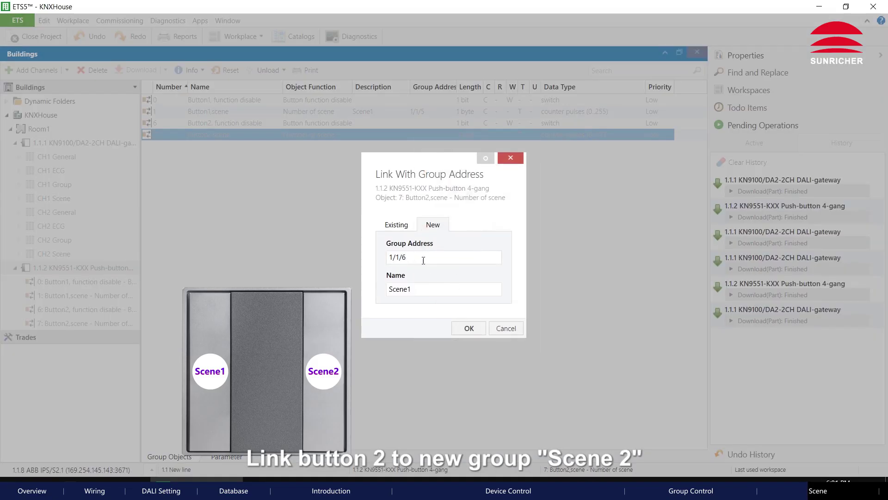
left_click(469, 328)
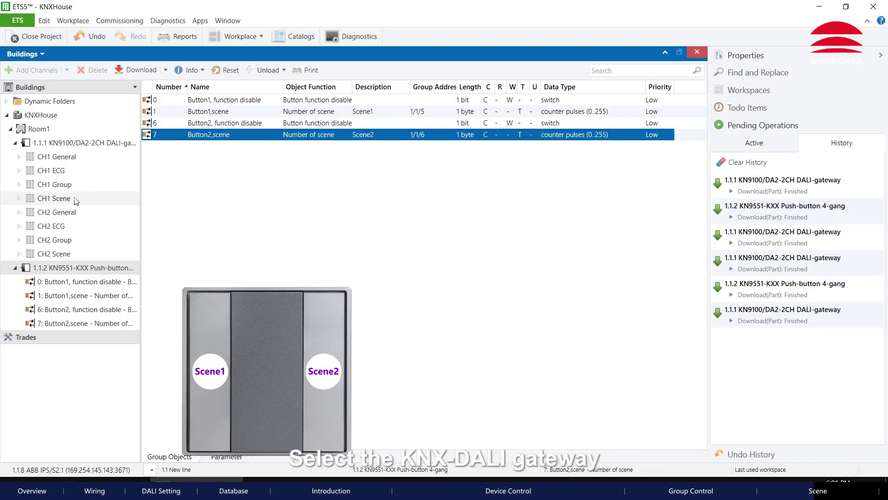
Step: Link the gateway's CH1 Scene 8bit object to existing group Scene1 (1/1/5), accepting the type warning
left_click(56, 197)
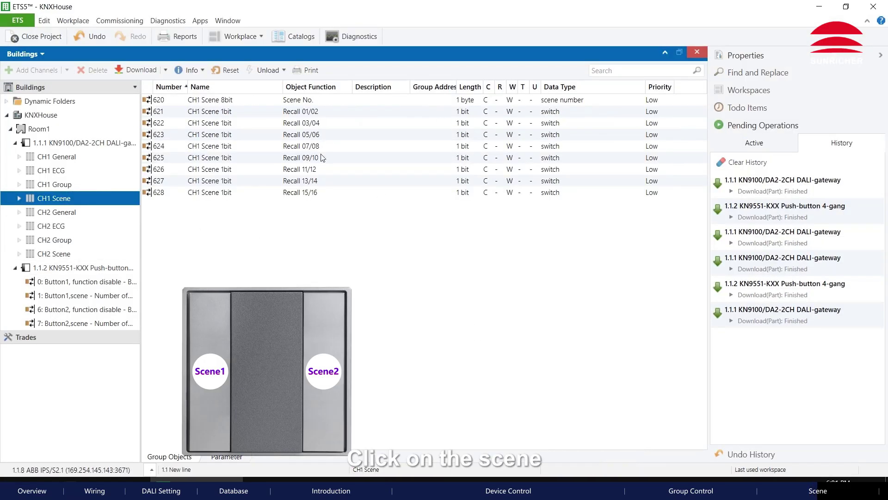
left_click(313, 100)
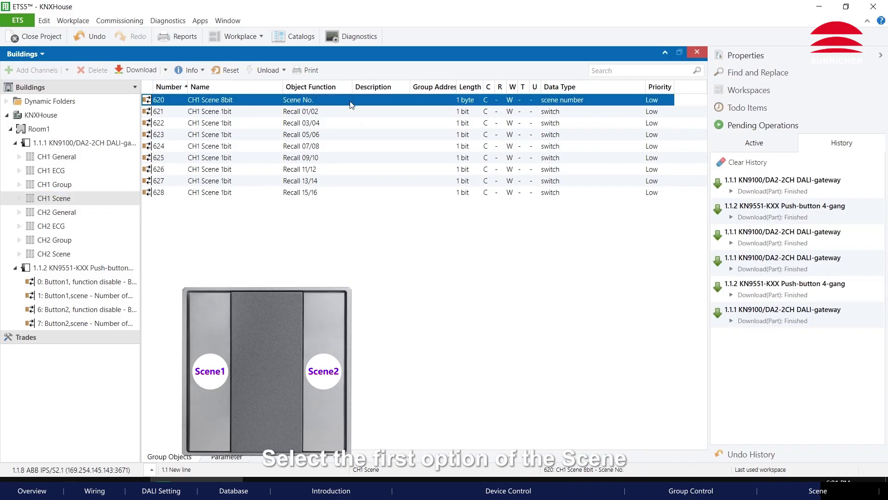
right_click(350, 104)
left_click(389, 149)
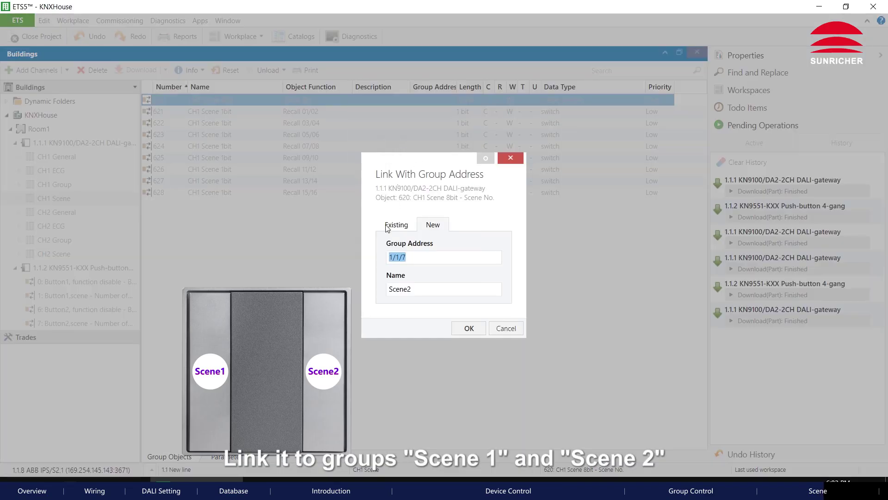
left_click(397, 224)
left_click(491, 258)
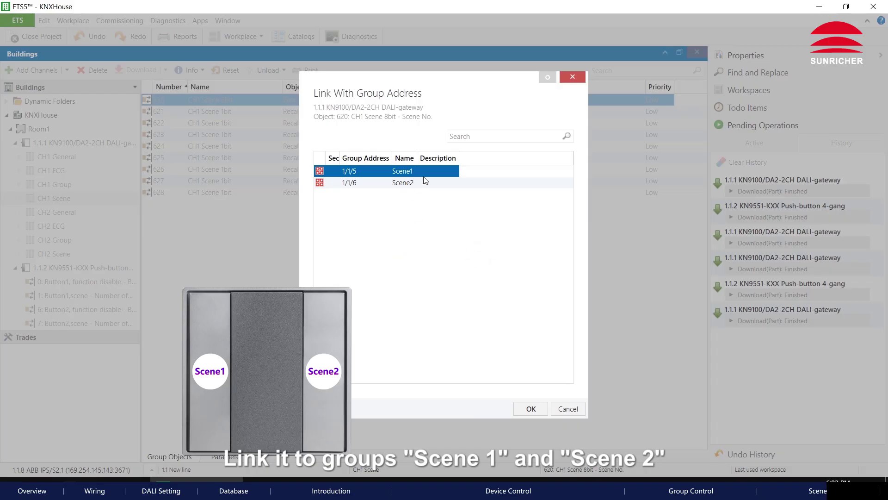
left_click(530, 408)
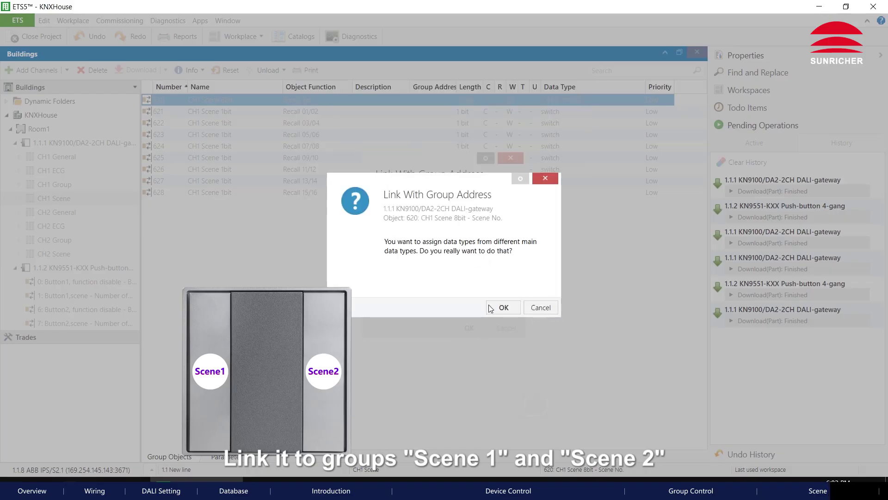
left_click(502, 307)
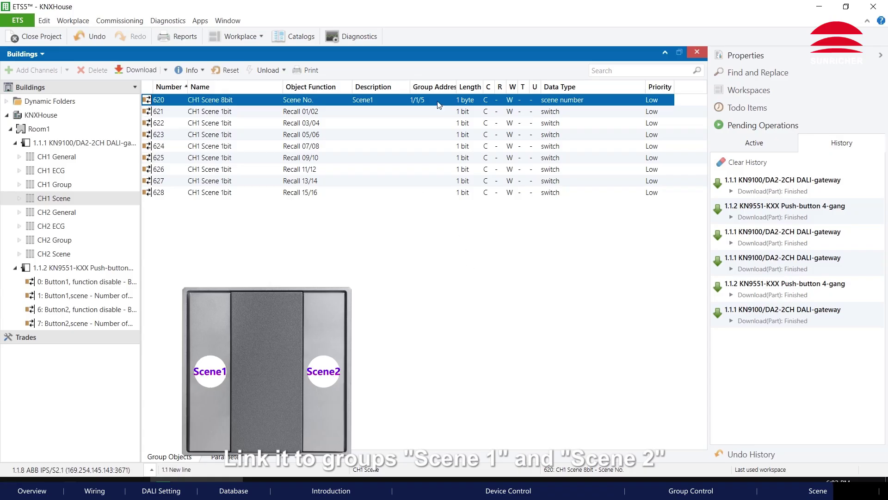
Step: Also link the CH1 Scene 8bit object to existing group Scene2 (1/1/6)
right_click(437, 100)
left_click(475, 152)
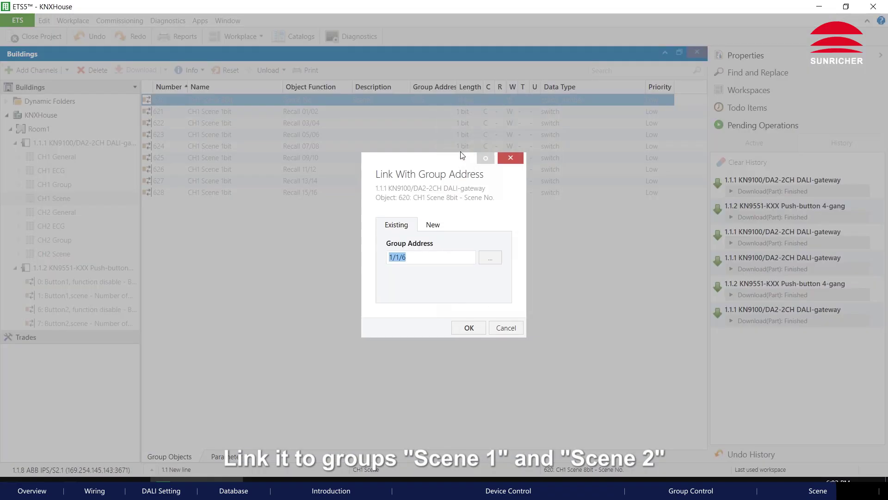
left_click(492, 259)
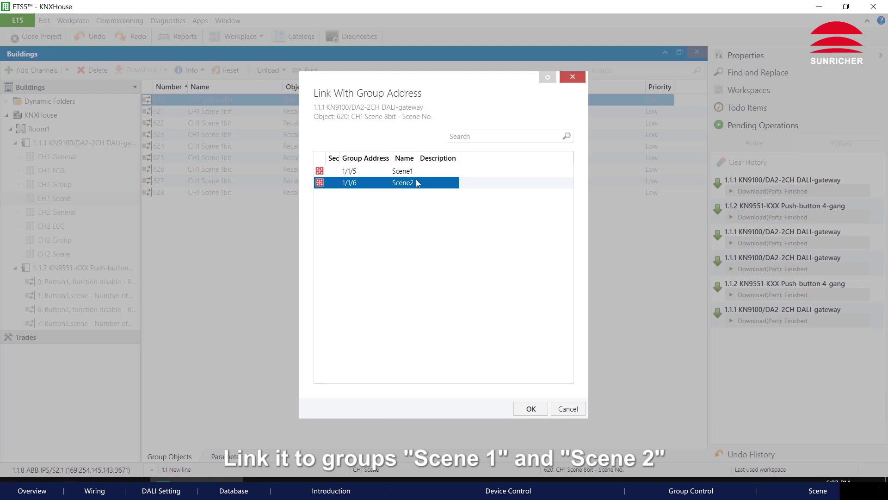
left_click(530, 409)
left_click(502, 307)
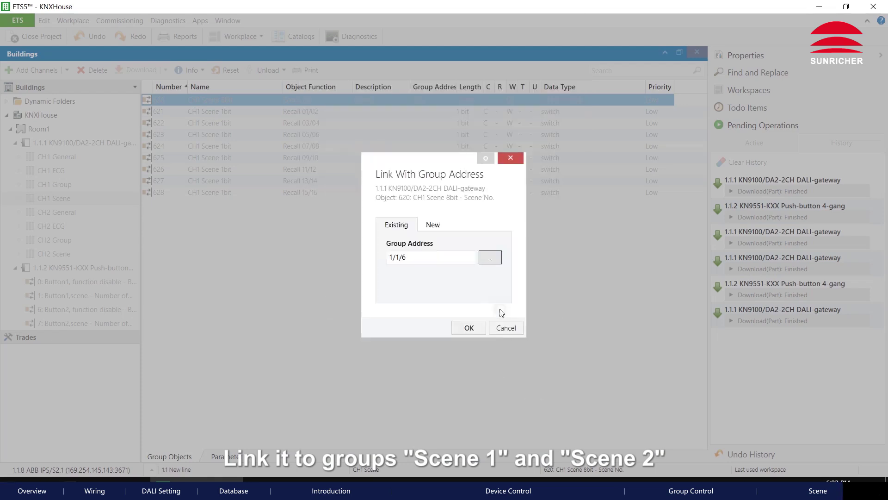
key("Return")
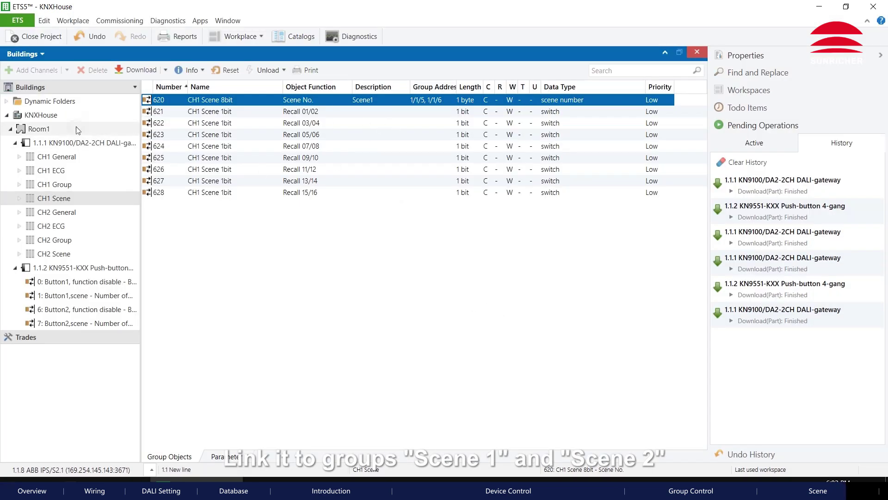
Step: Download Room1's changes to gateway 1.1.1 and push-button 1.1.2
left_click(39, 129)
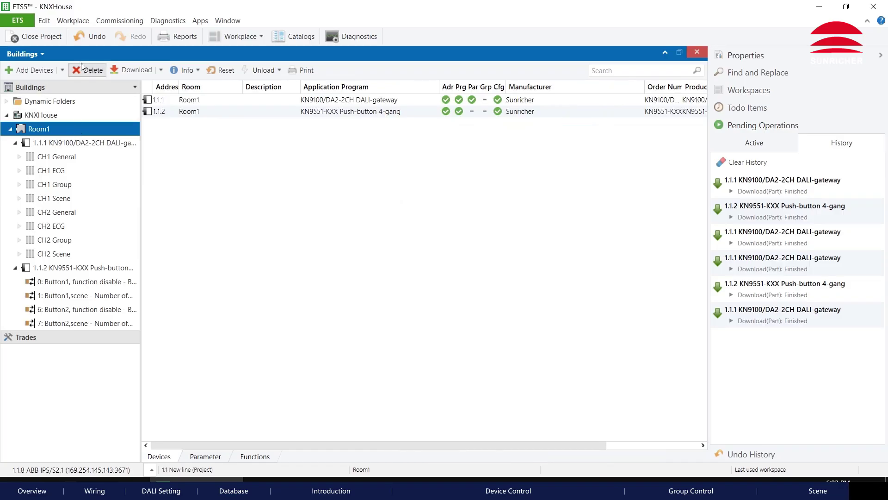
left_click(132, 70)
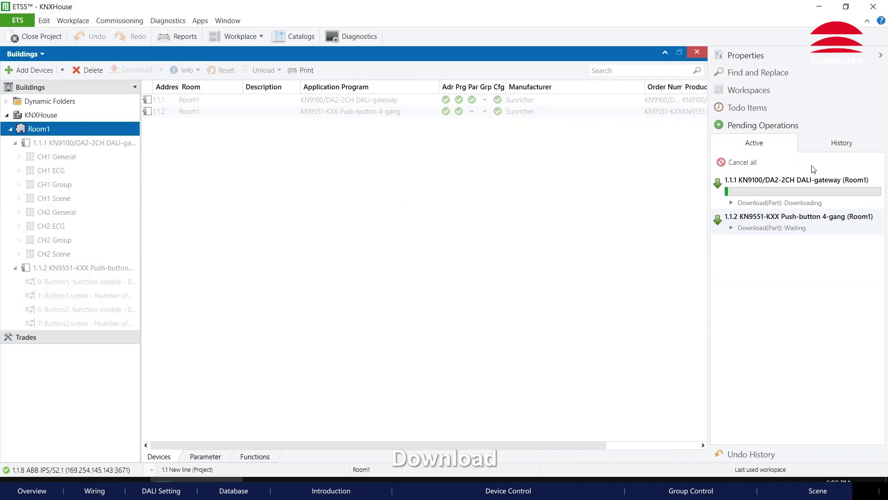